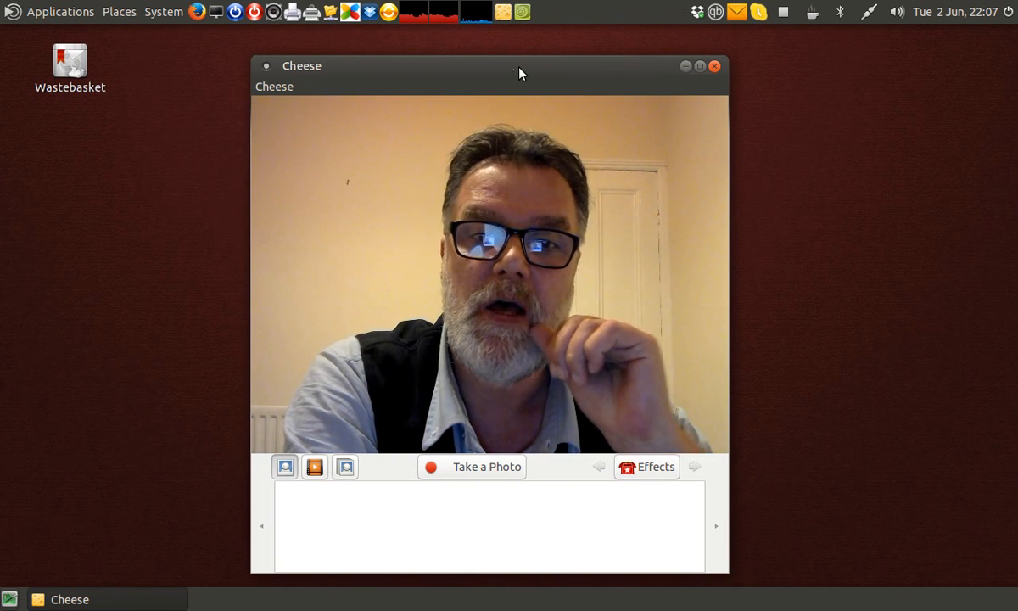
left_click_drag(518, 68, 530, 63)
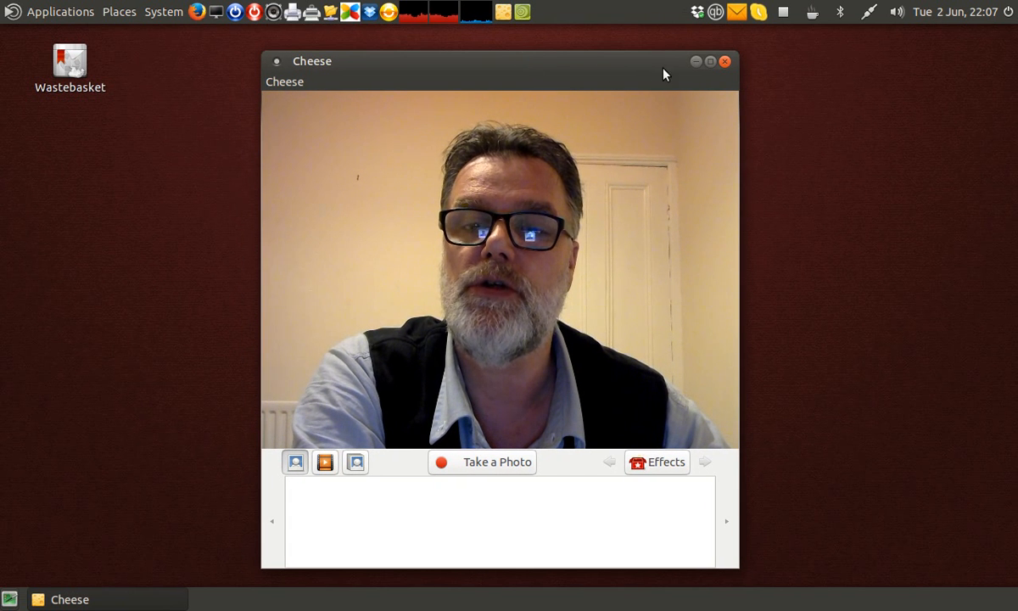
left_click_drag(270, 61, 866, 430)
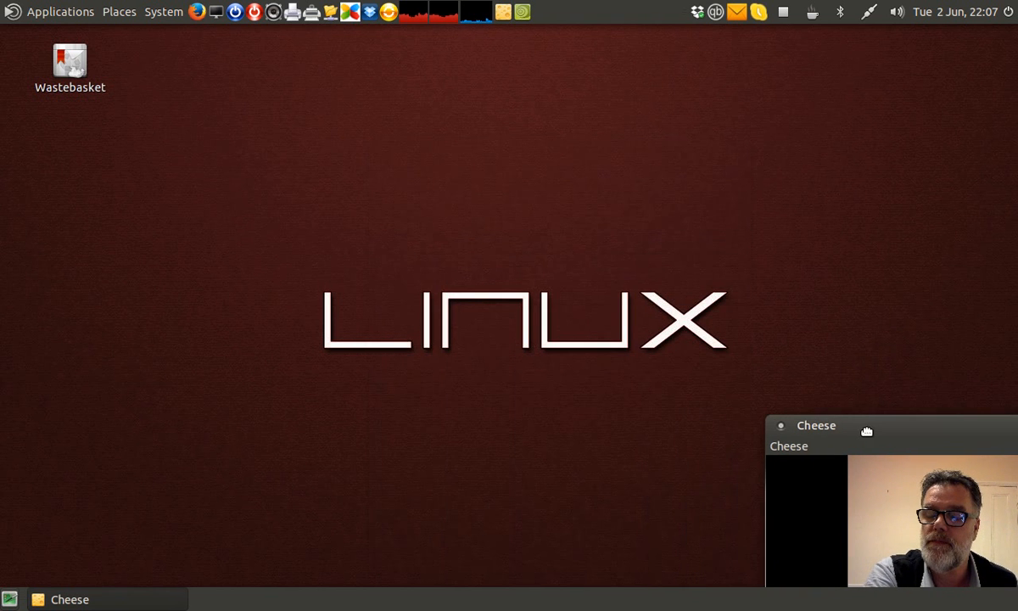
- Launch QjackCtl from the Audio Production applications
left_click(47, 19)
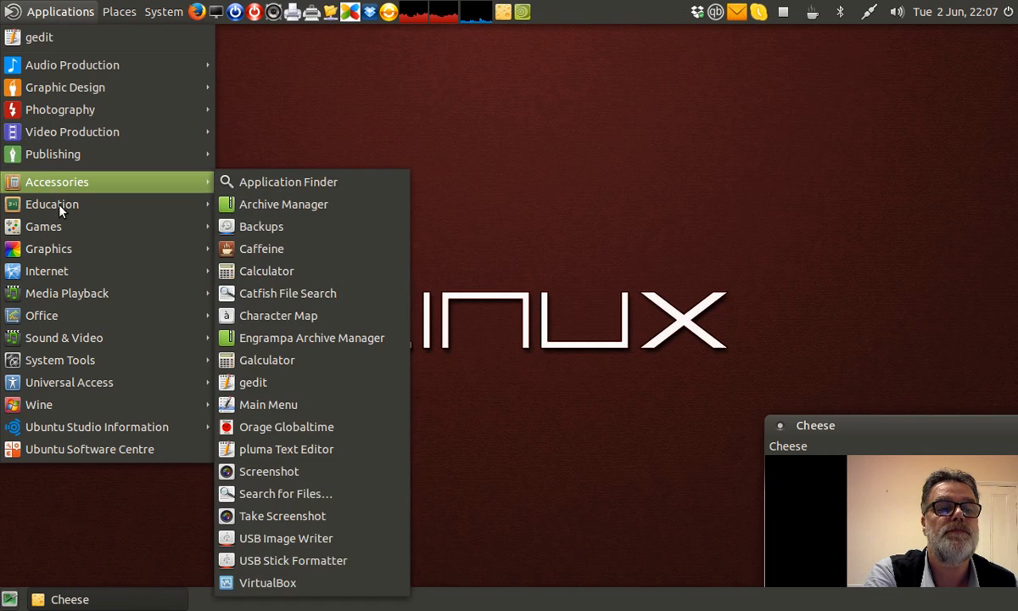
mouse_move(53, 64)
mouse_move(277, 98)
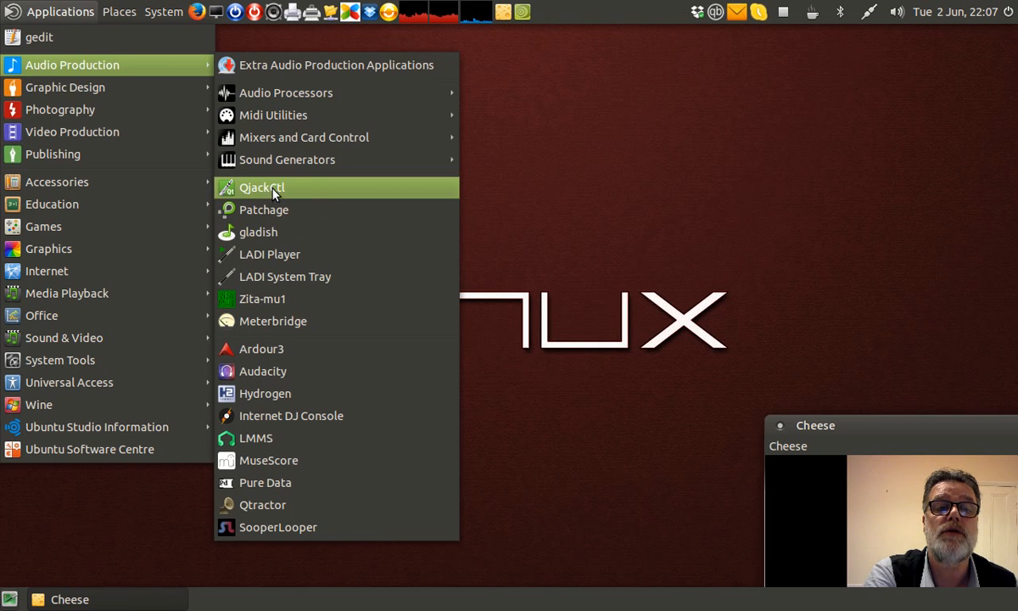
left_click(274, 194)
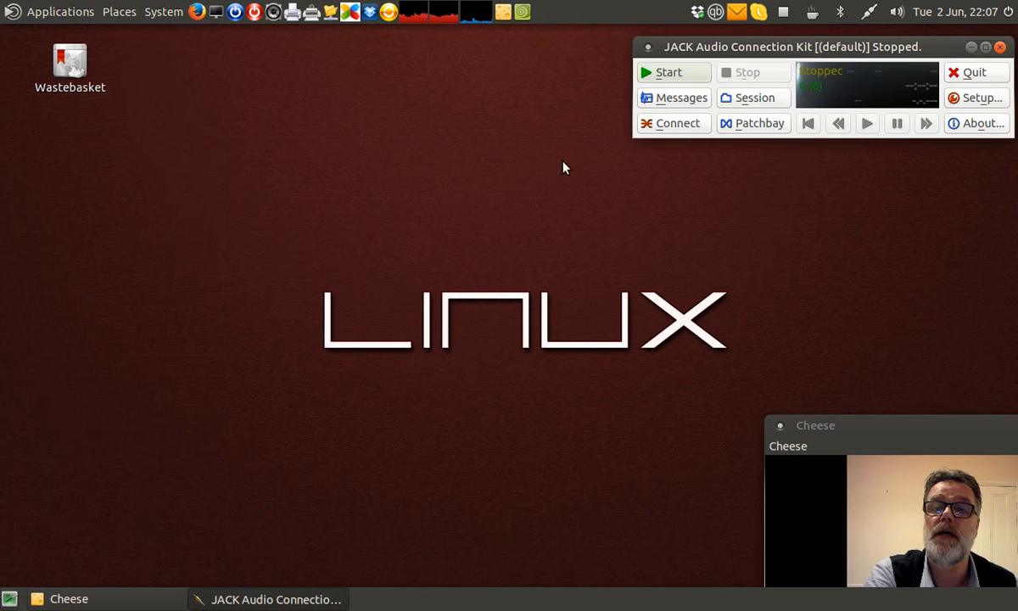
- Open the JACK Connections window and view its ALSA and Audio connection lists
left_click(673, 126)
left_click_drag(348, 30, 889, 161)
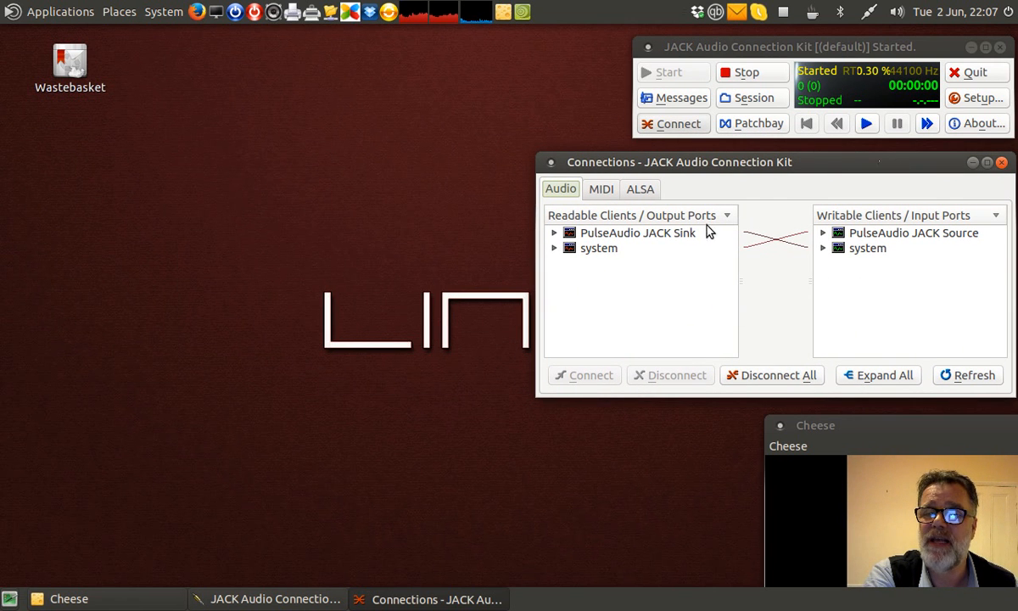
left_click(636, 191)
left_click(573, 191)
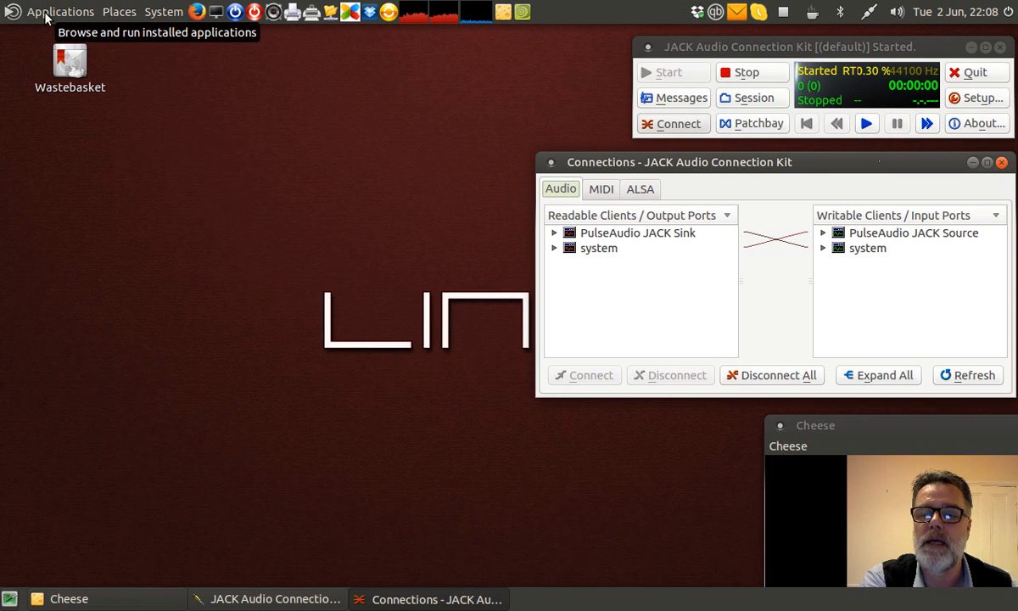
left_click_drag(950, 434, 422, 118)
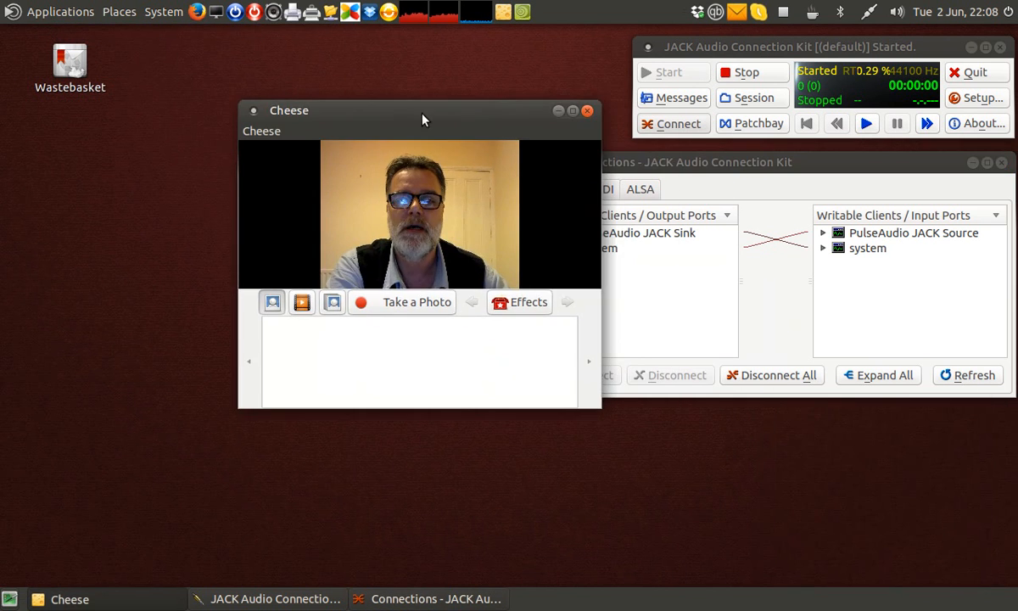
left_click(557, 113)
- Launch Qsynth from the Audio Production sound generators and reposition its window
left_click(49, 12)
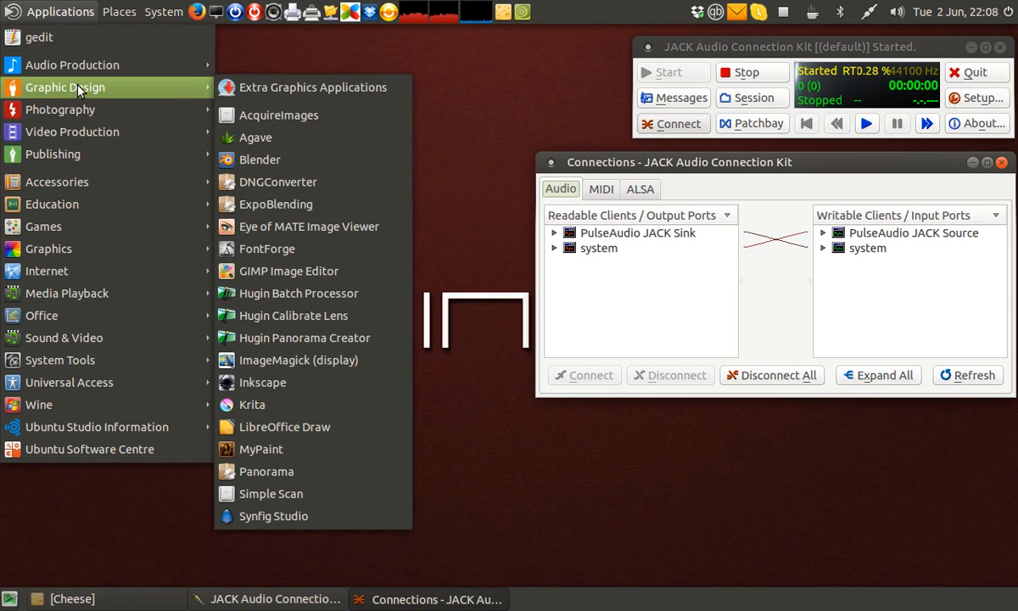
mouse_move(84, 183)
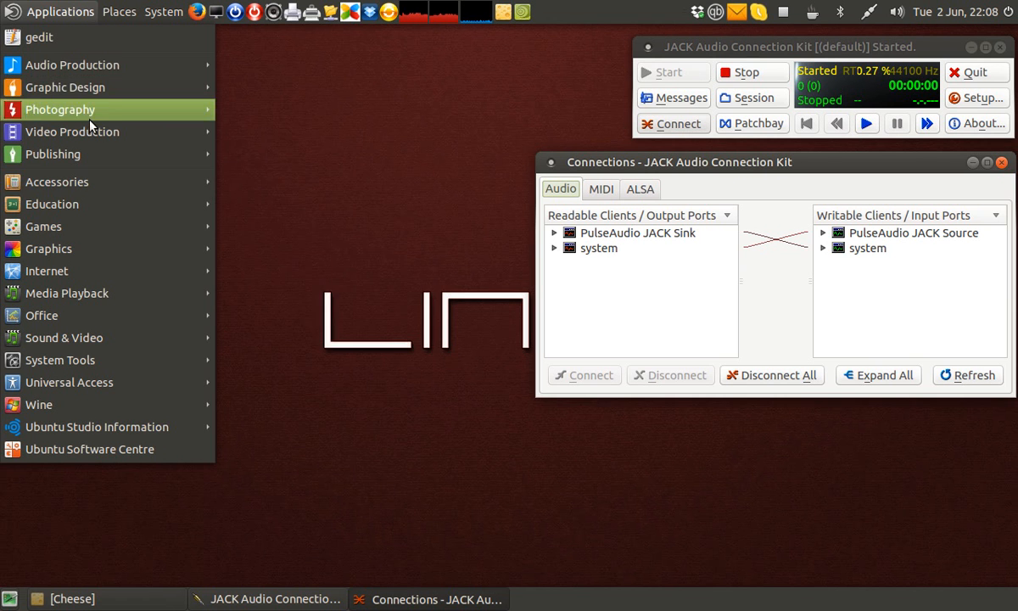
mouse_move(84, 65)
mouse_move(356, 158)
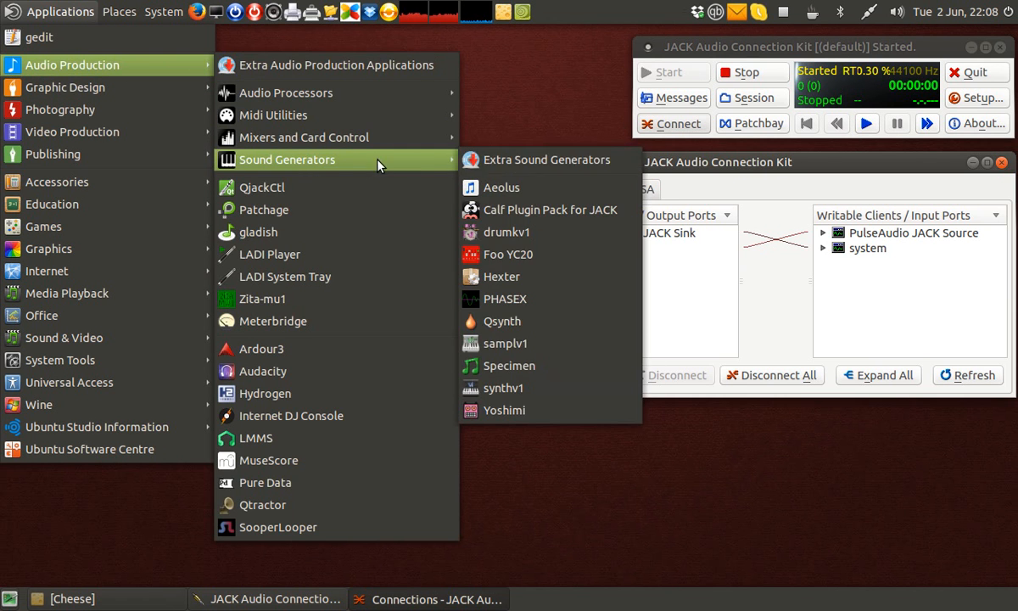
left_click(509, 315)
left_click_drag(594, 416, 625, 418)
- Launch VMPK, the Virtual MIDI Piano Keyboard, from Media Playback and move its window up
left_click(36, 12)
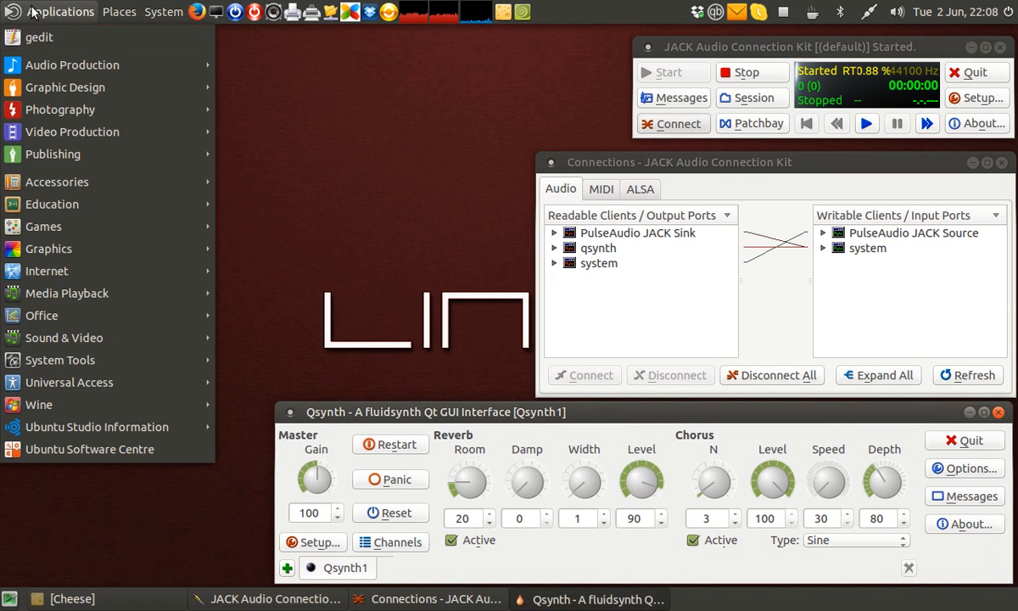
mouse_move(68, 153)
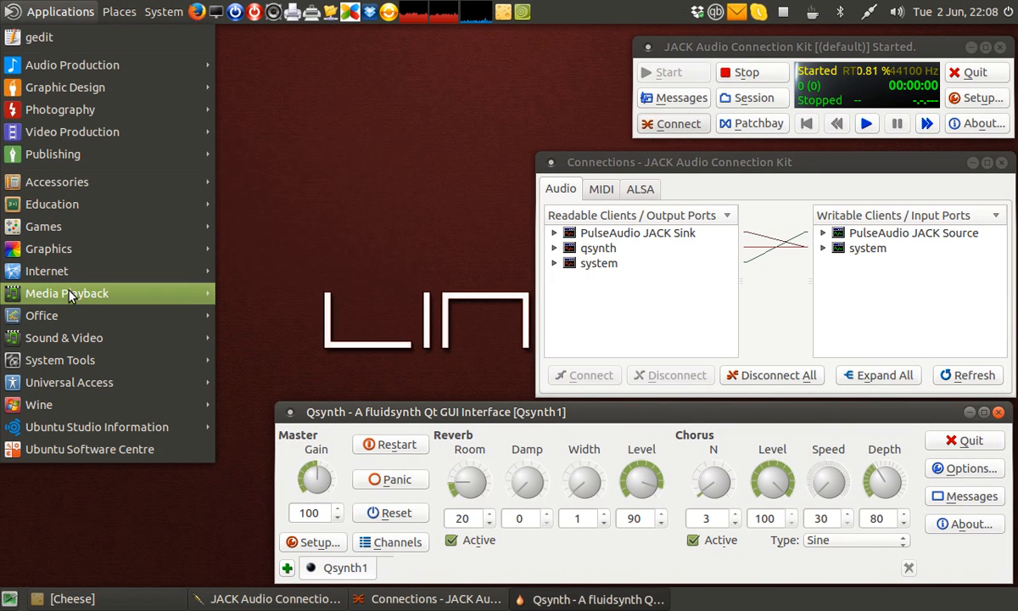
mouse_move(86, 338)
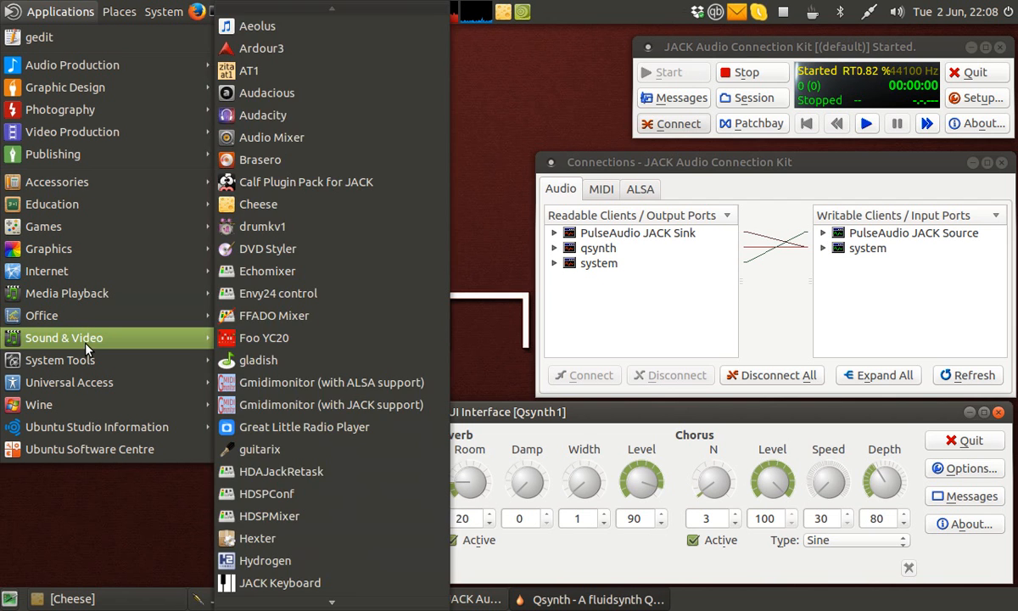
mouse_move(187, 293)
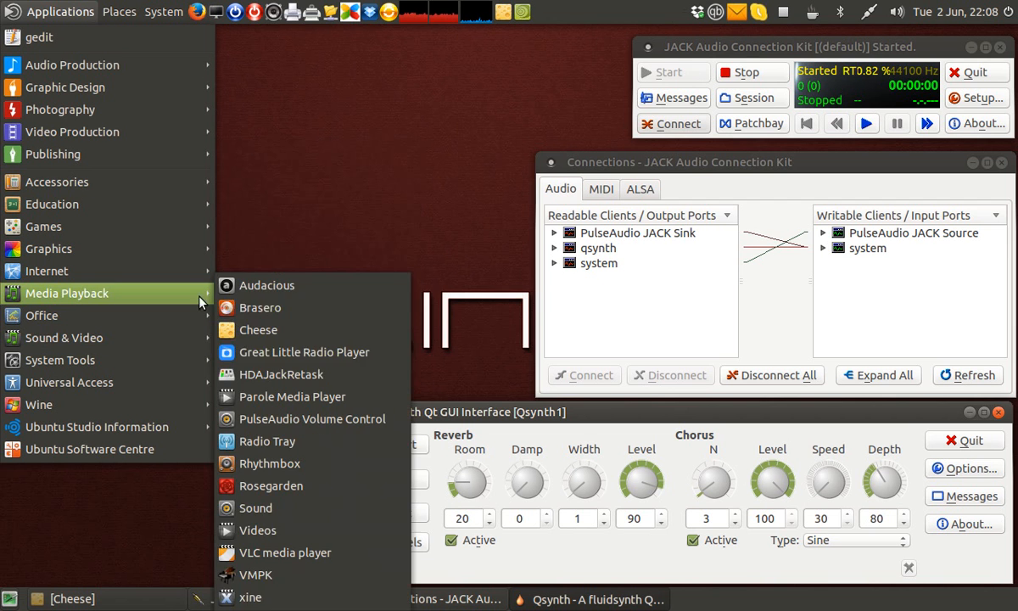
left_click(351, 582)
left_click_drag(319, 210, 309, 129)
- Launch Rosegarden from the Media Playback applications
left_click(47, 22)
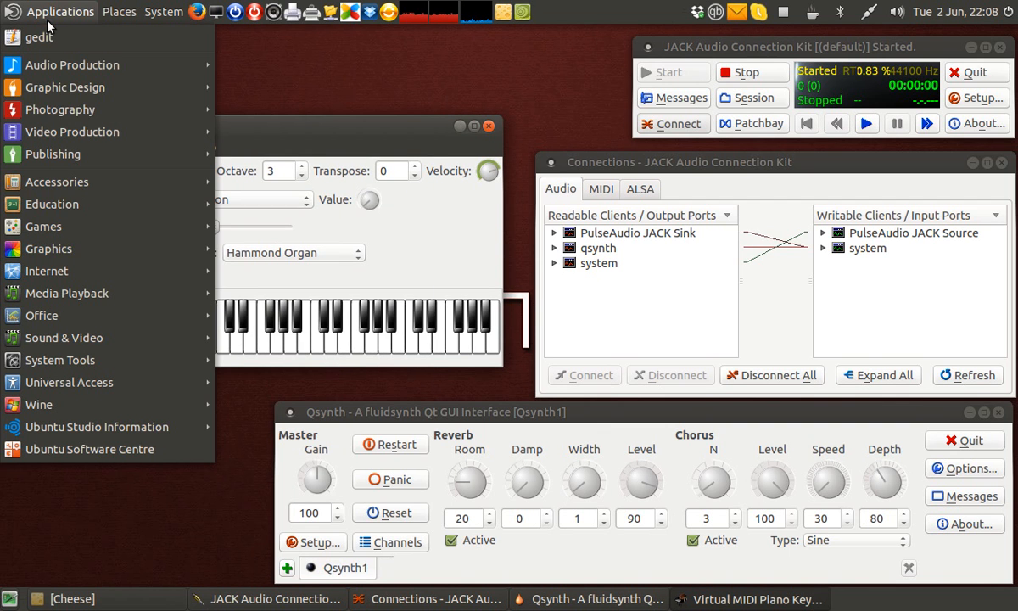
mouse_move(46, 255)
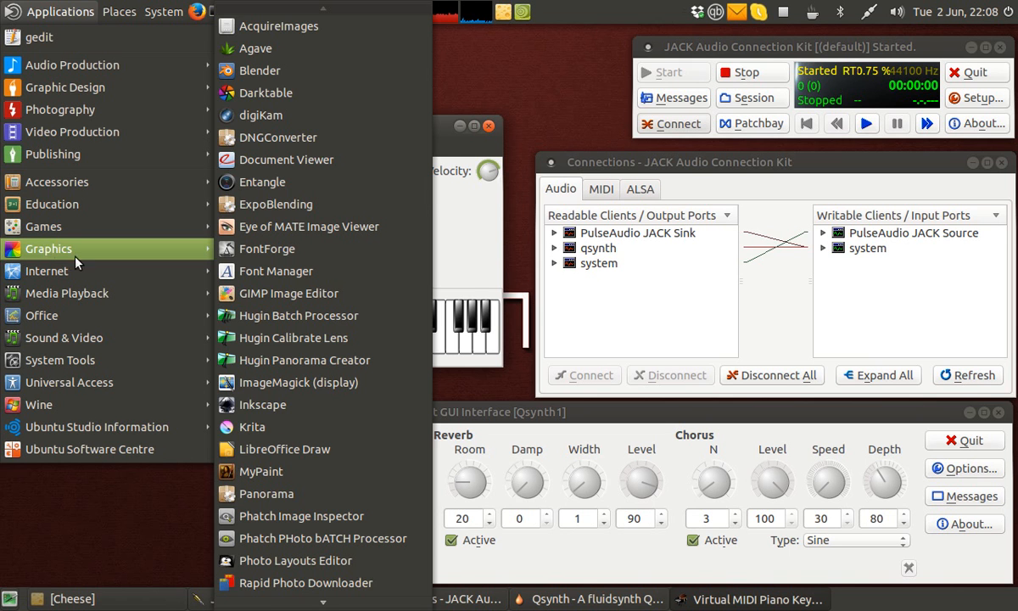
mouse_move(166, 207)
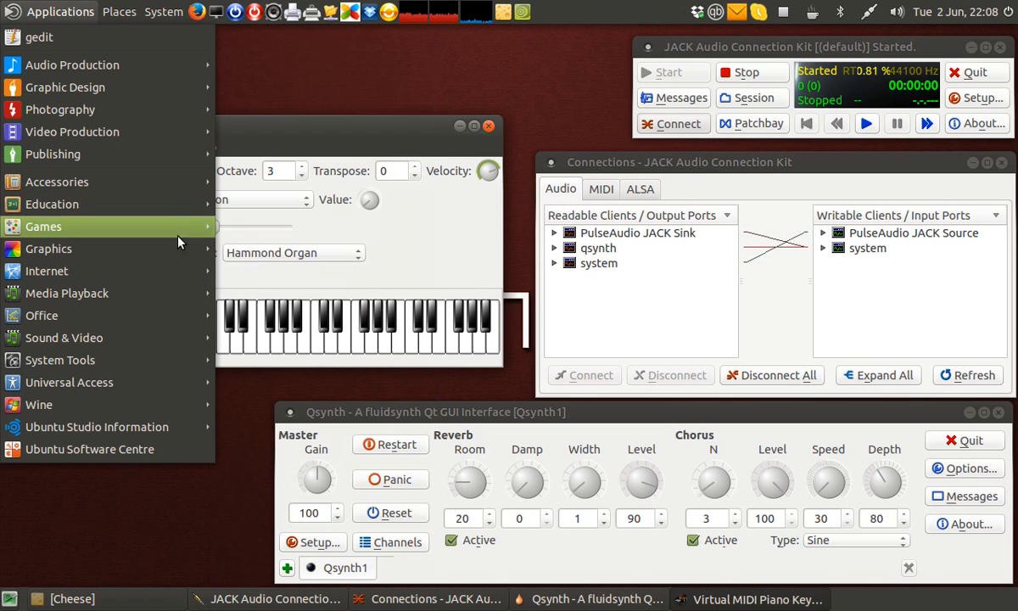
mouse_move(133, 189)
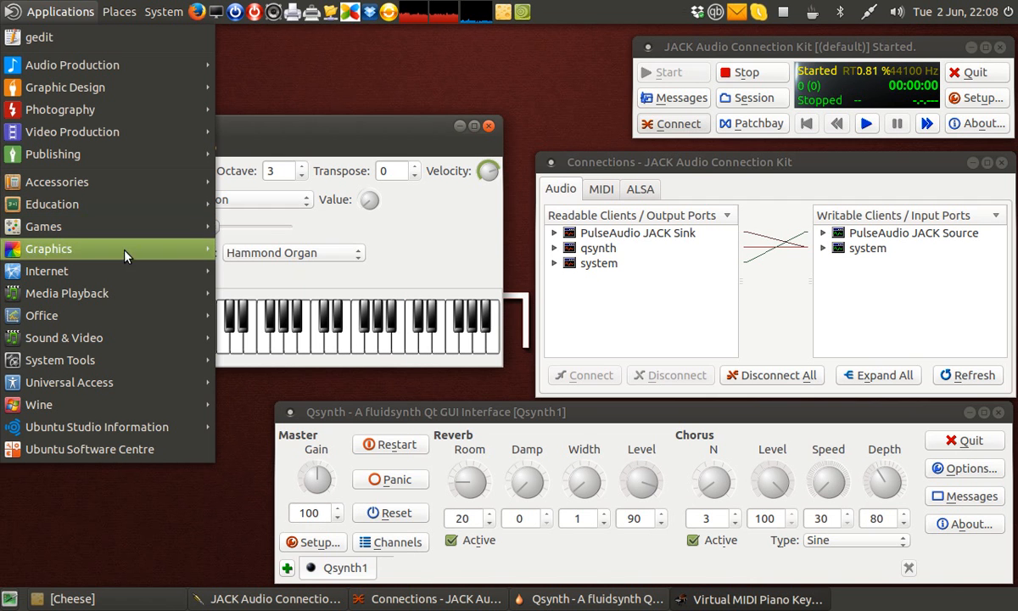
mouse_move(131, 293)
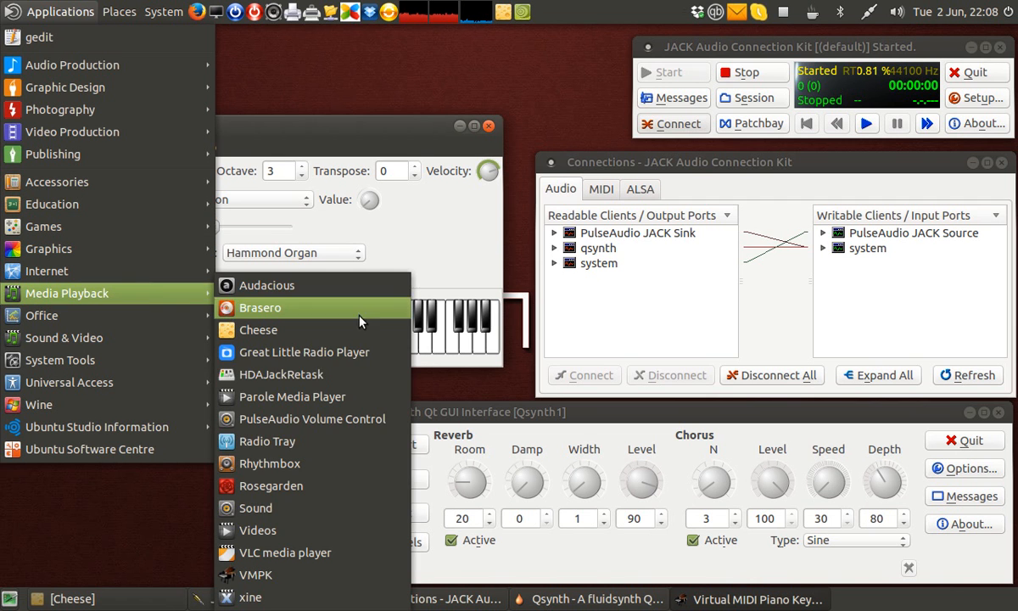
left_click(336, 488)
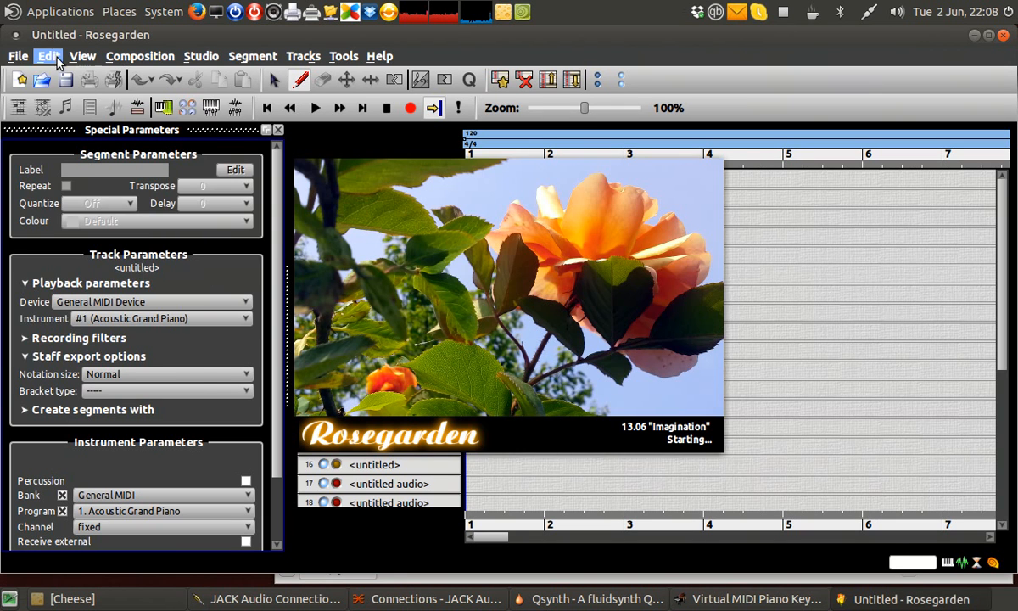
- Import the MIDI file Anisette-1-instrument.mid into Rosegarden
left_click(18, 56)
mouse_move(35, 98)
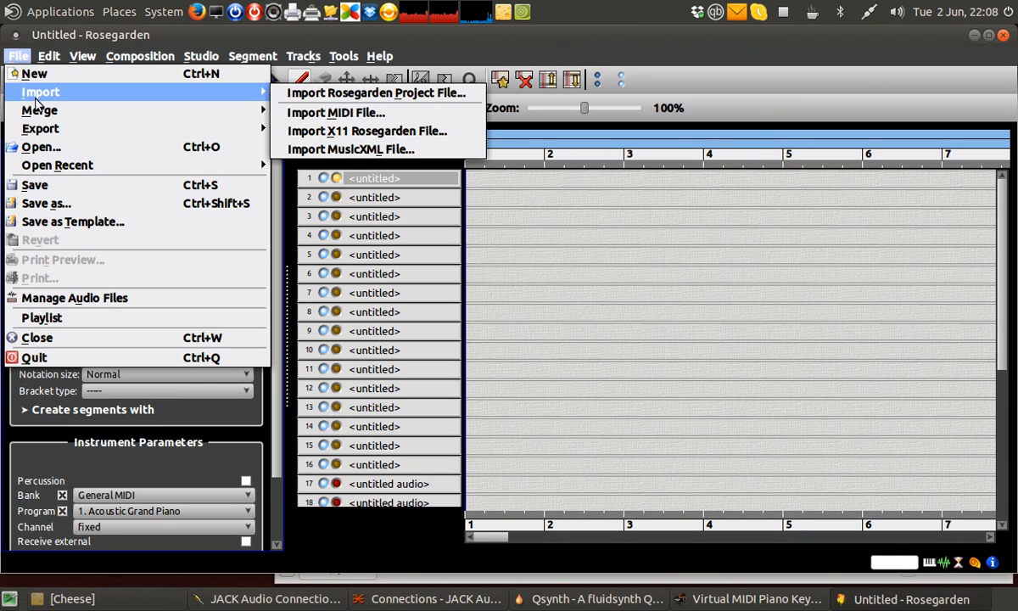
left_click(336, 112)
left_click(393, 175)
double_click(393, 175)
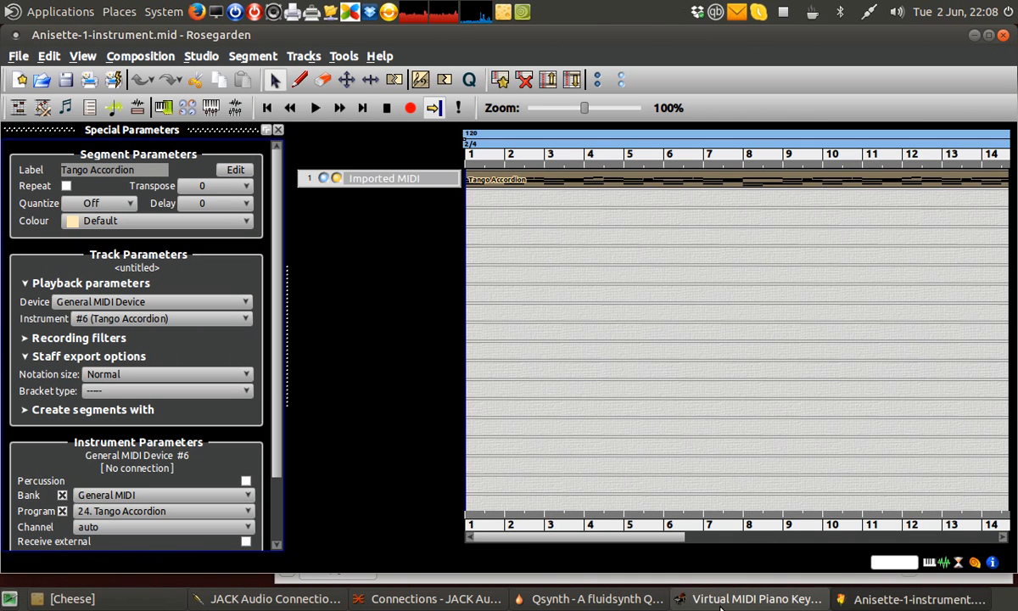
- Disconnect all JACK audio connections
left_click(433, 599)
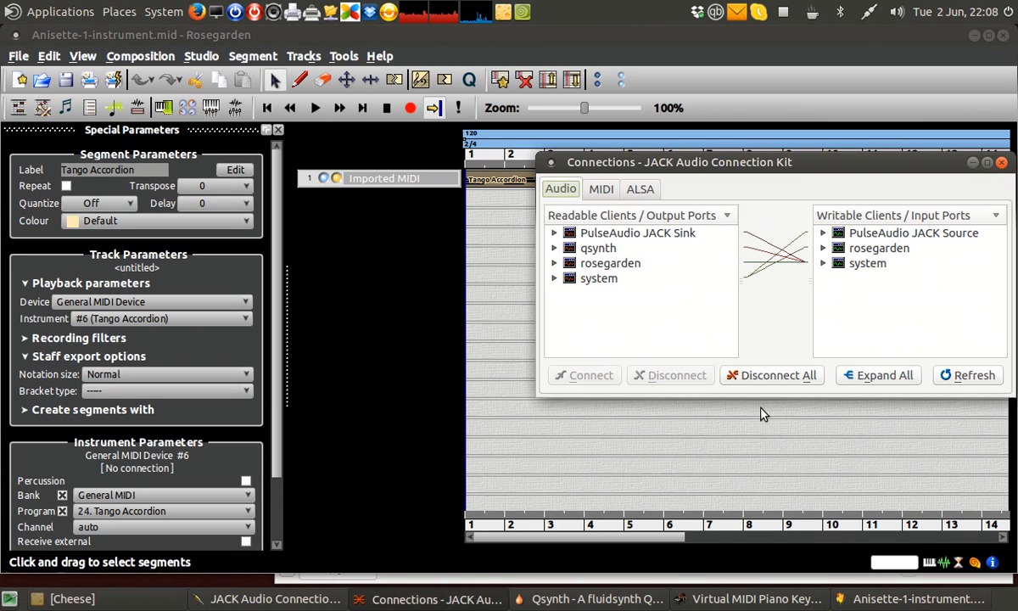
left_click(761, 380)
left_click(844, 321)
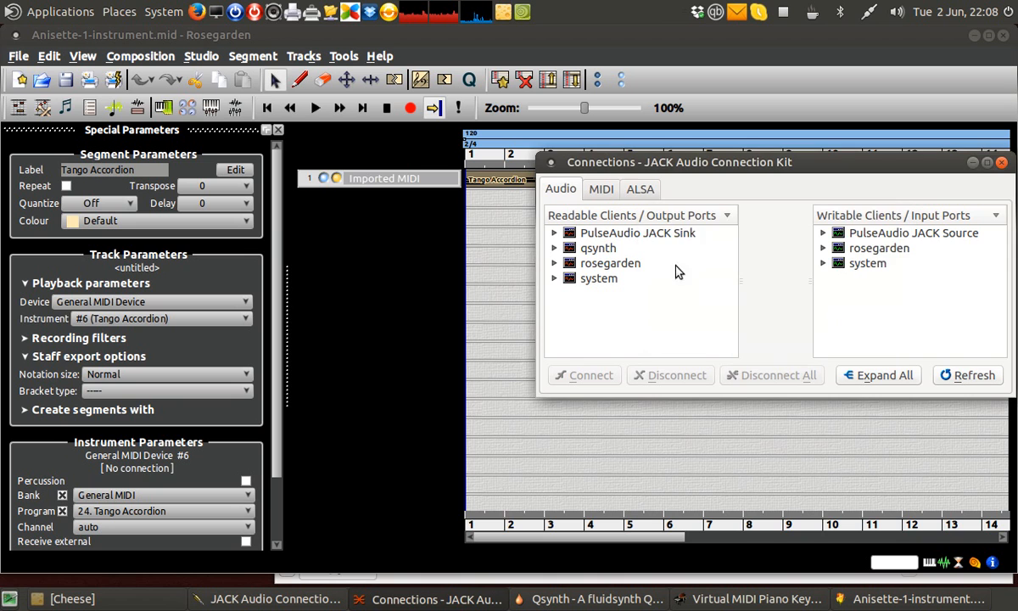
- Disconnect all ALSA MIDI connections, confirming the warning
left_click(644, 190)
left_click(774, 373)
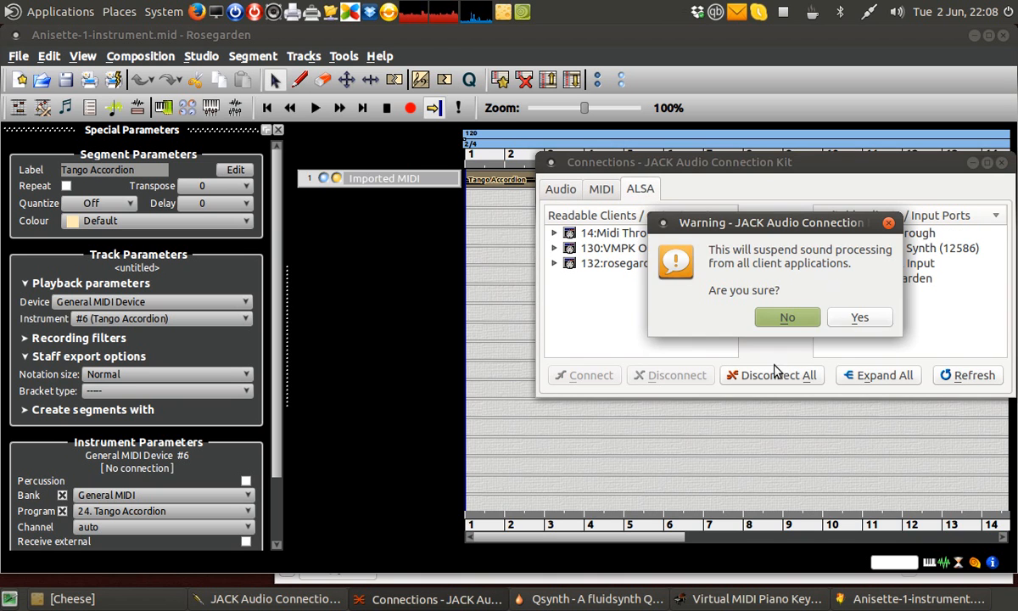
left_click(851, 317)
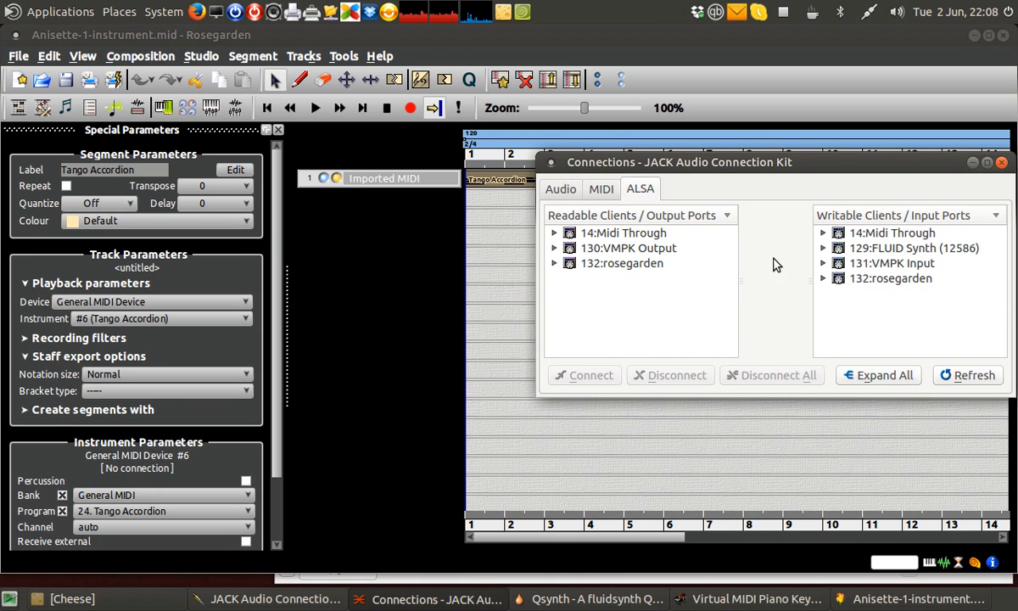
- Connect the 130:VMPK Output ALSA port to 129:FLUID Synth (12586)
left_click(675, 251)
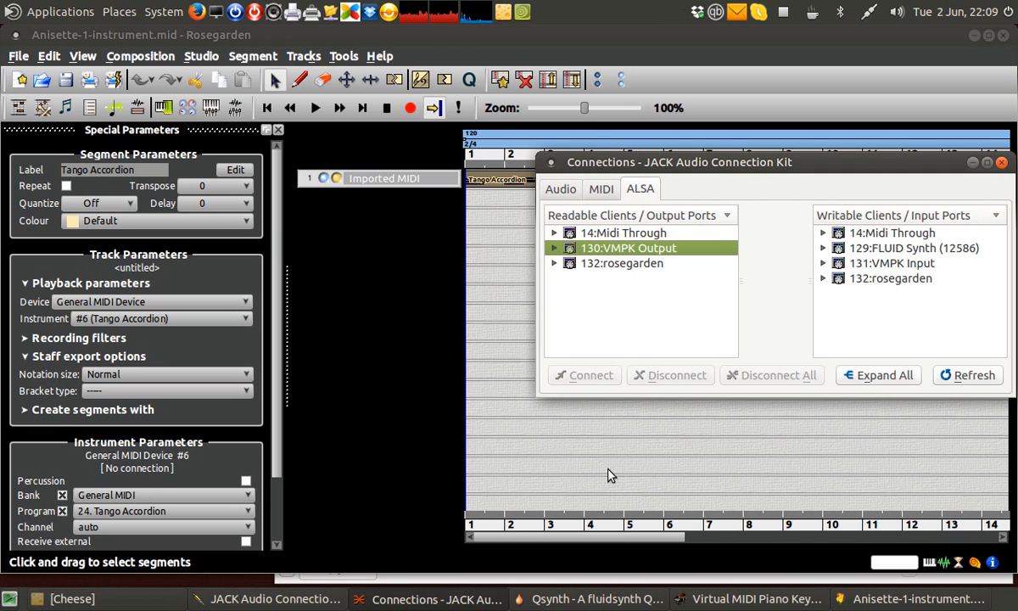
left_click(756, 599)
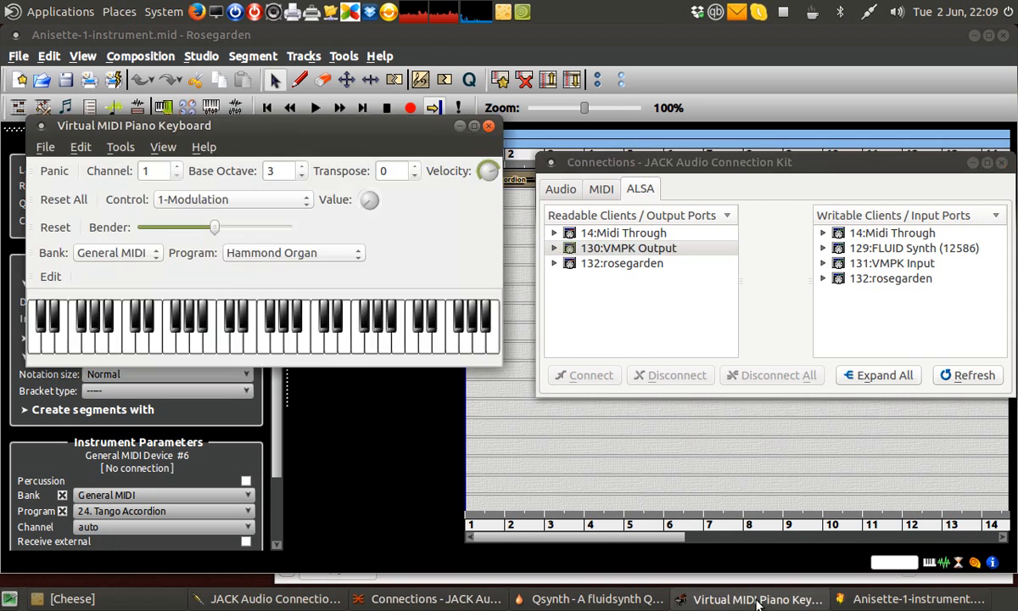
left_click(755, 599)
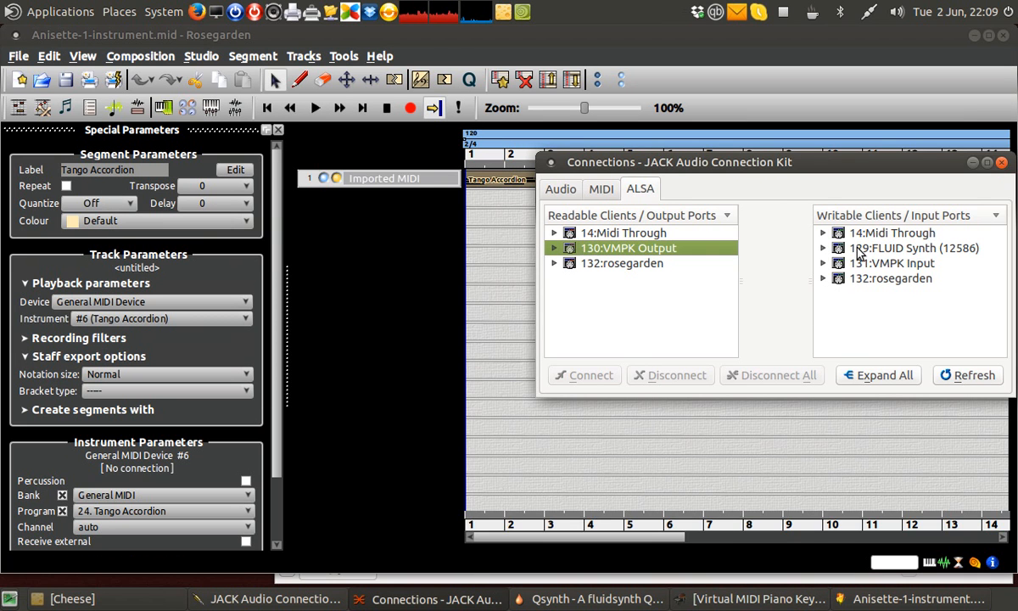
left_click(860, 252)
left_click(545, 600)
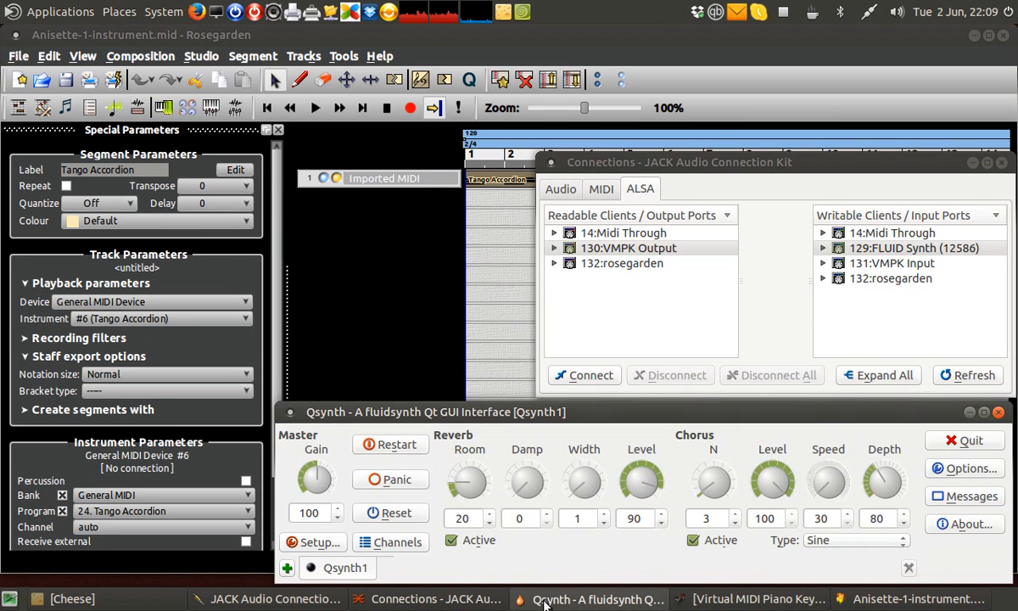
left_click(545, 600)
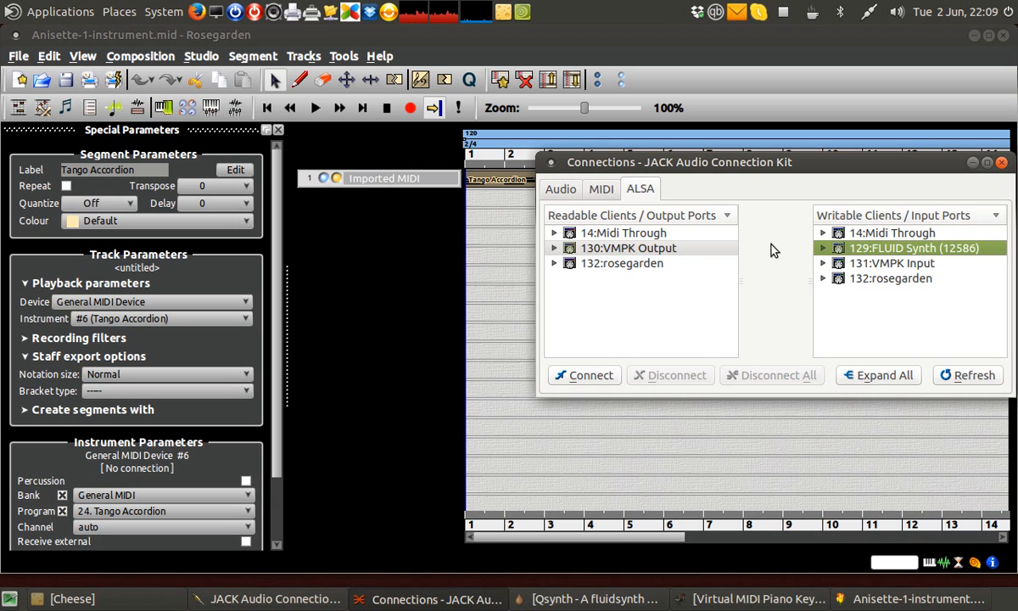
left_click(669, 247)
left_click(834, 247)
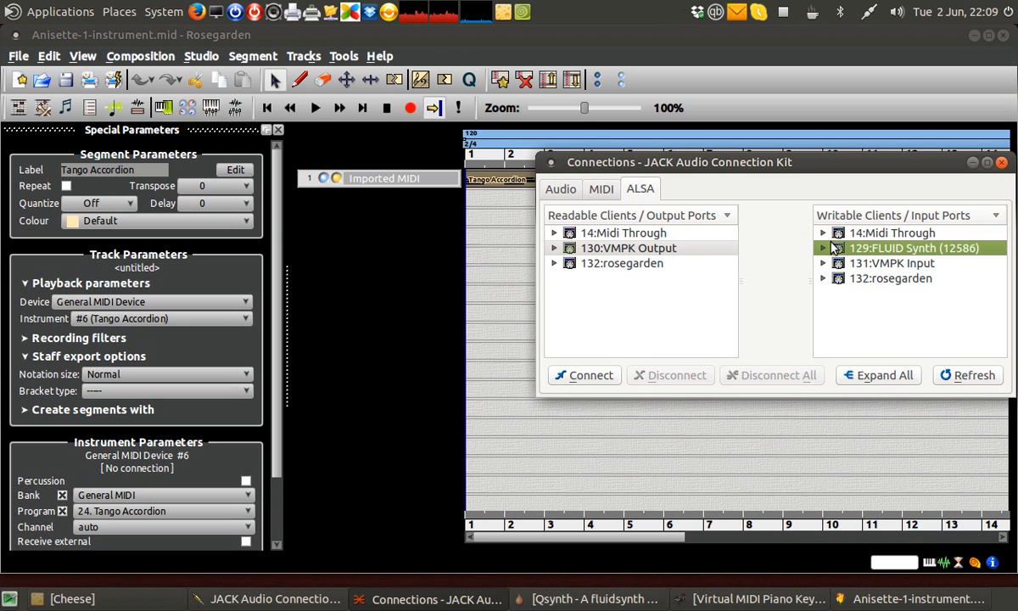
left_click(601, 378)
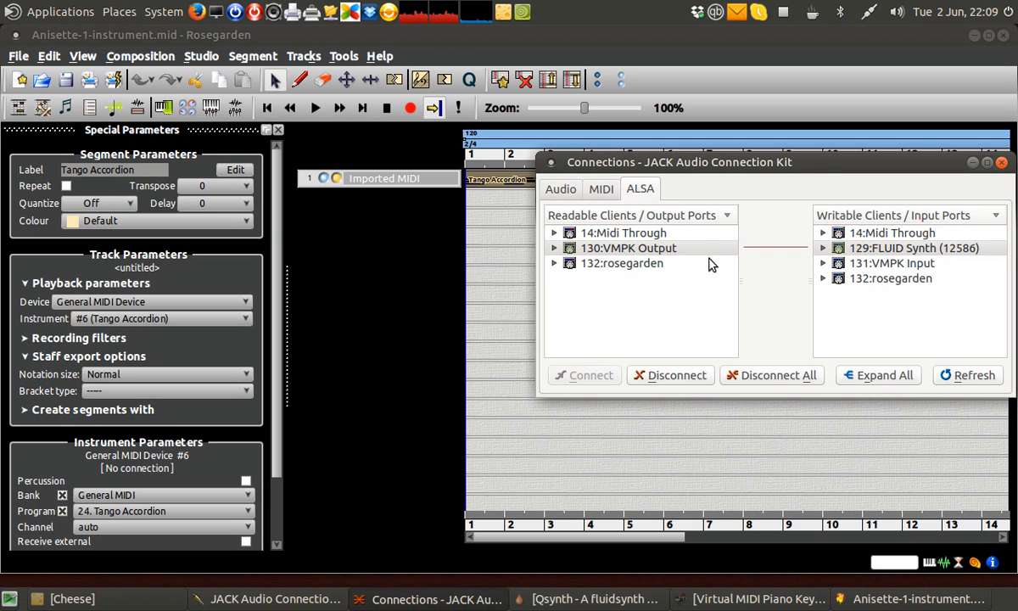
- Connect the 132:rosegarden ALSA output port to 131:VMPK Input
left_click(650, 266)
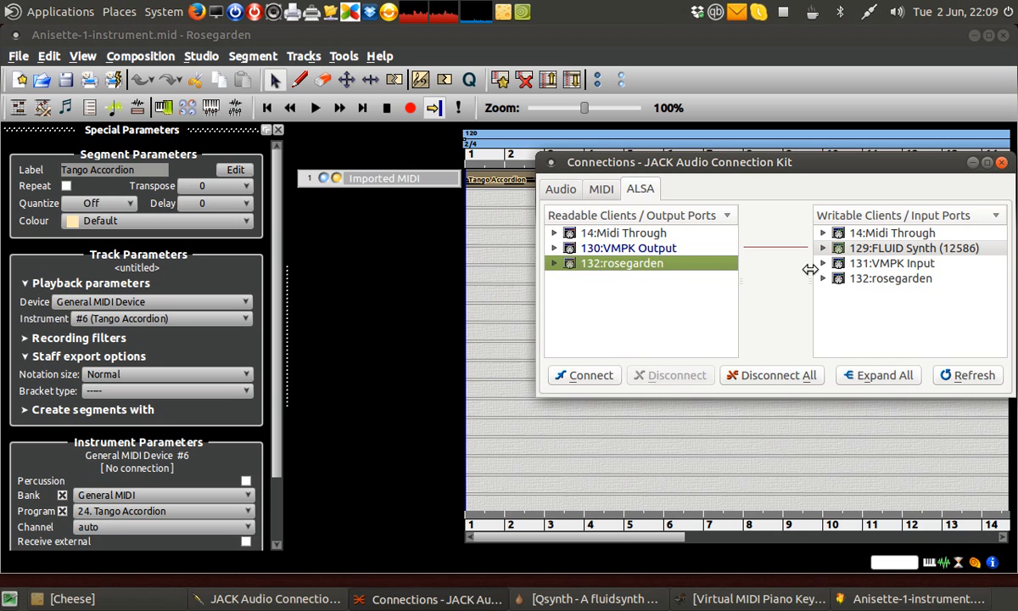
left_click(851, 265)
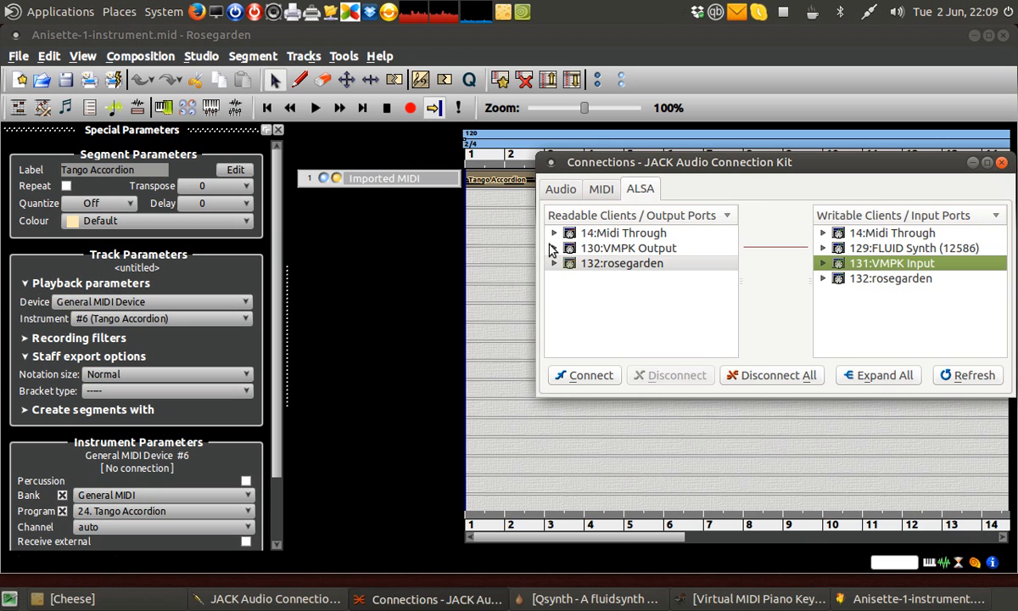
left_click(606, 376)
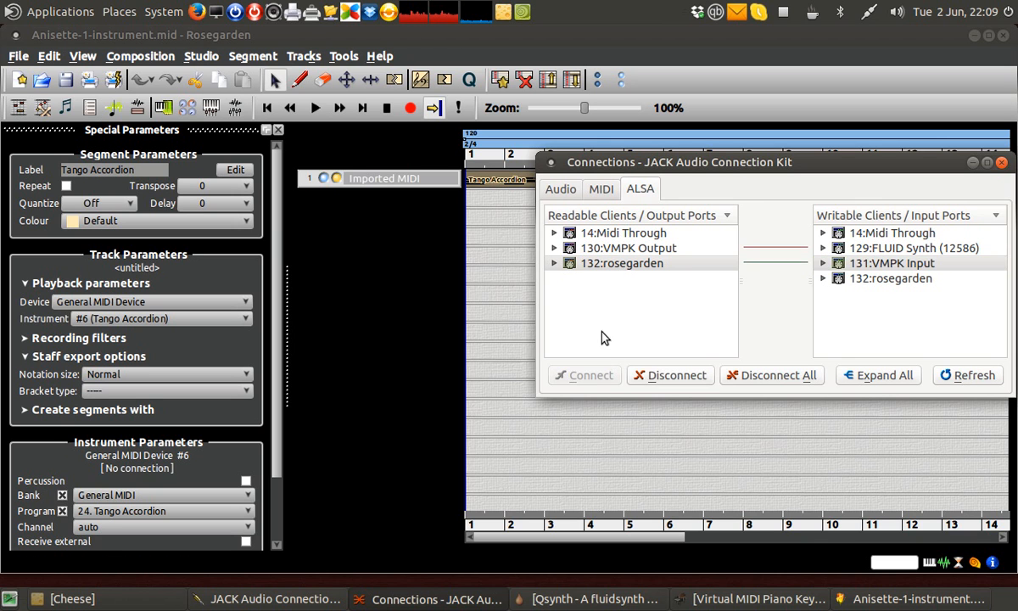
- Connect the qsynth audio output to the system audio input
left_click(559, 190)
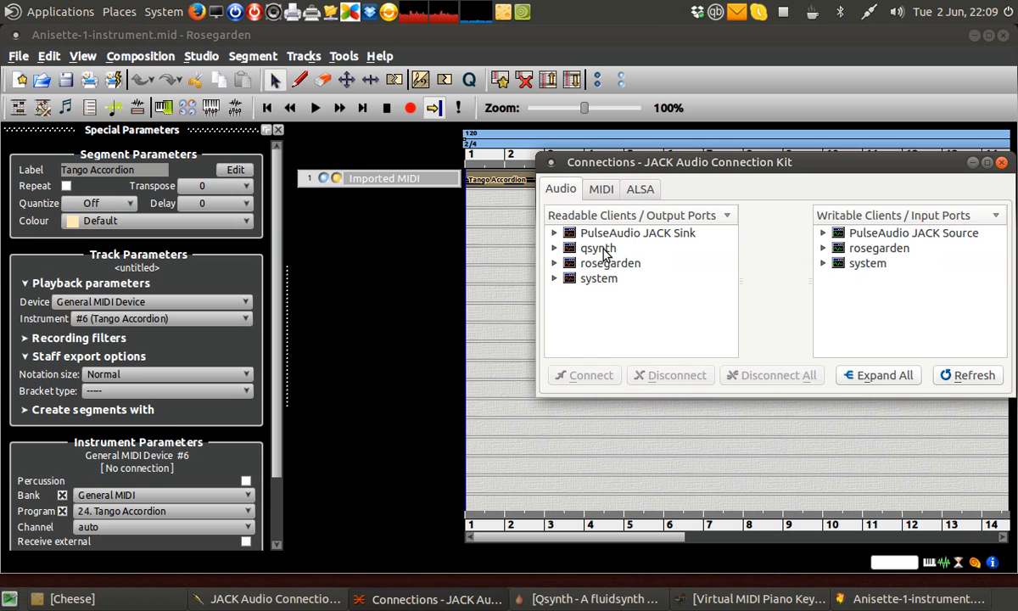
left_click(592, 249)
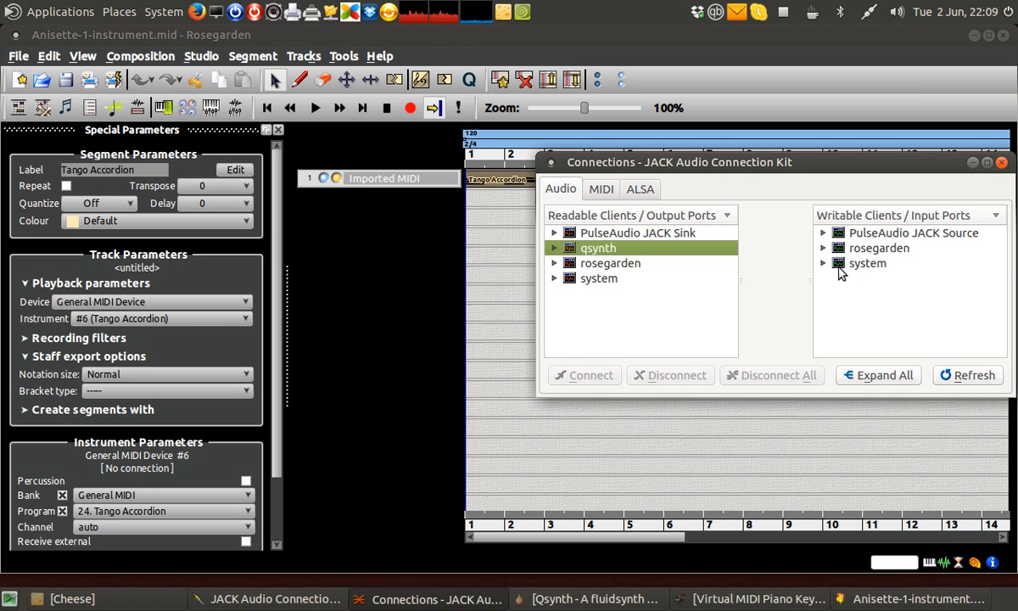
left_click(861, 264)
left_click(585, 376)
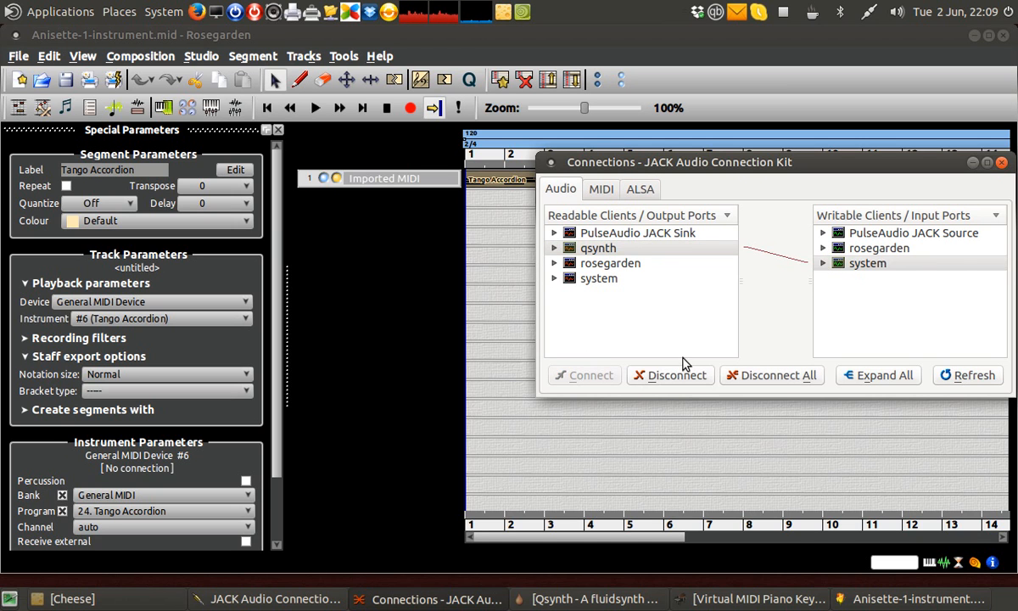
- Set Rosegarden's General MIDI Device to send its playback data through 131:0 VMPK Input
left_click_drag(752, 169, 717, 236)
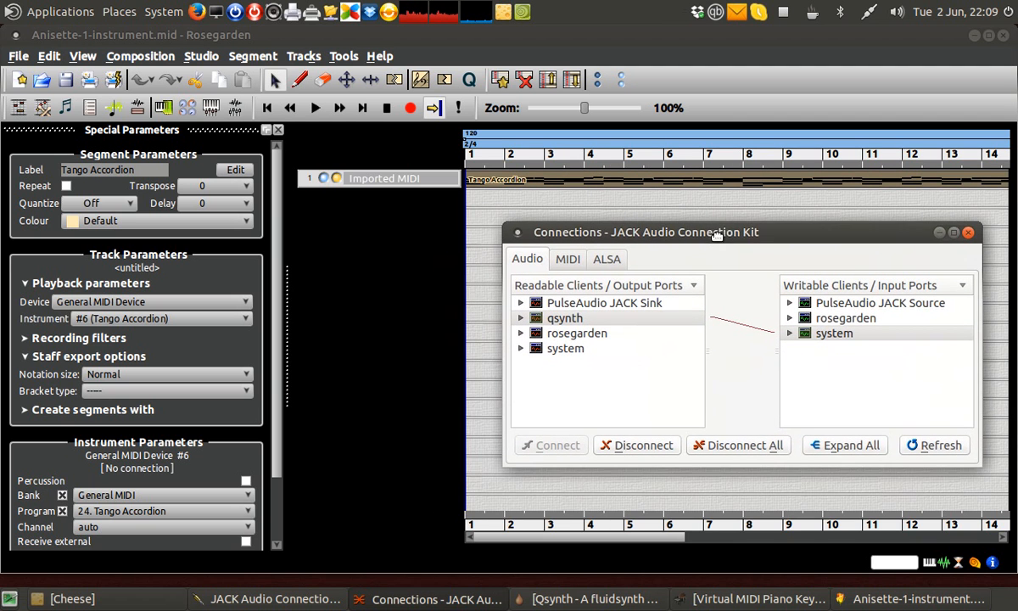
left_click(940, 233)
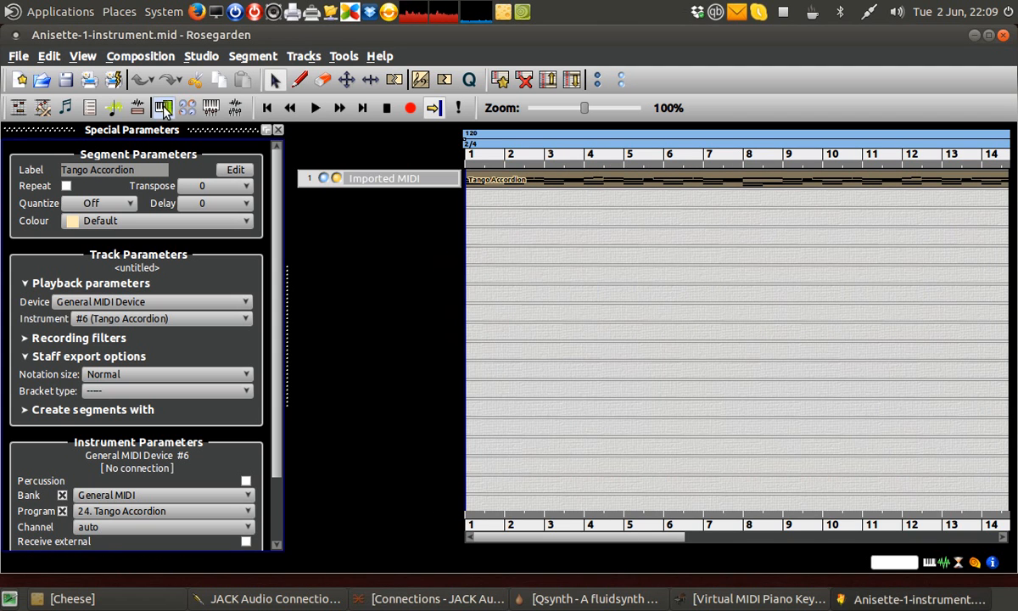
left_click(163, 108)
left_click(475, 138)
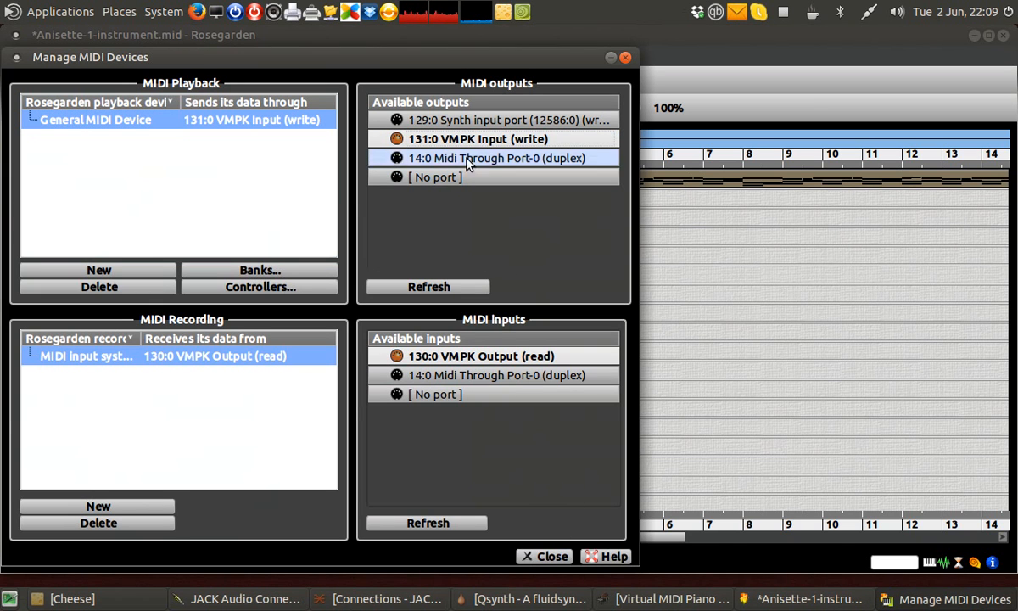
left_click(530, 560)
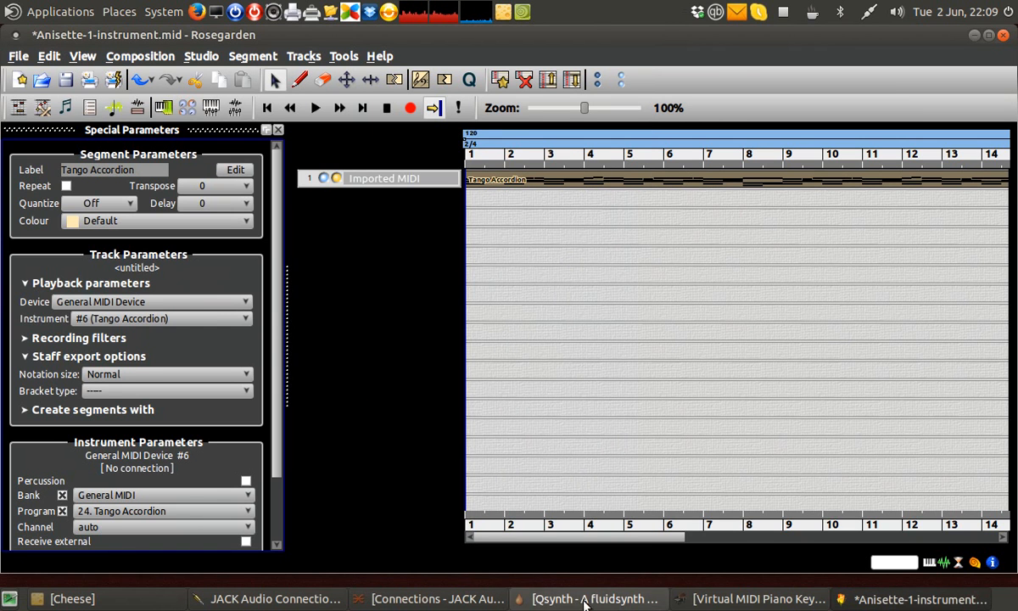
- Set VMPK's MIDI input connection to rosegarden:2 and its output connection to FLUID Synth (12586):0
left_click(755, 599)
left_click(80, 147)
left_click(91, 163)
left_click(329, 256)
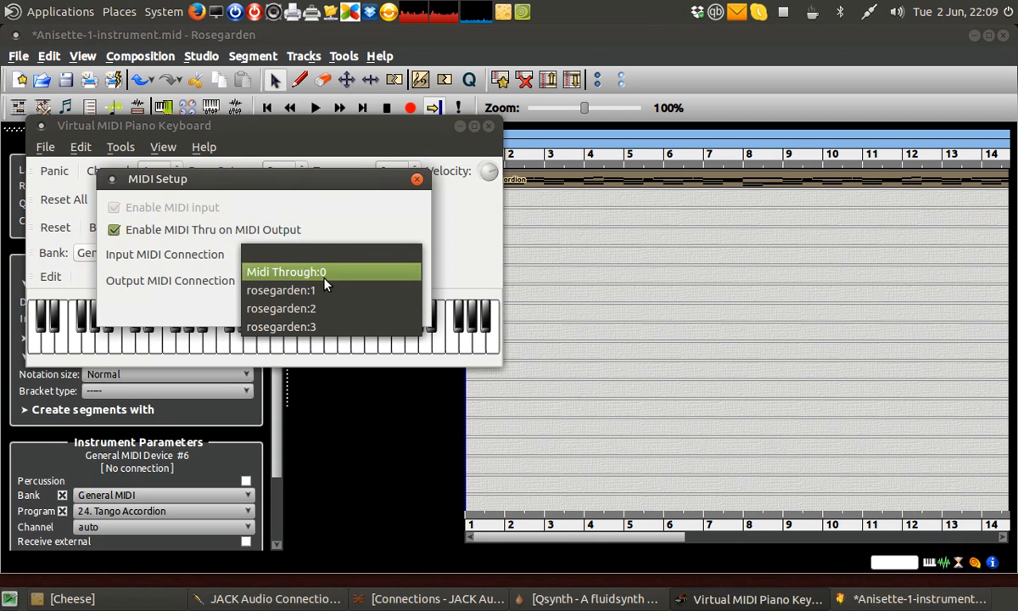
left_click(325, 304)
left_click_drag(365, 183, 414, 168)
left_click(407, 270)
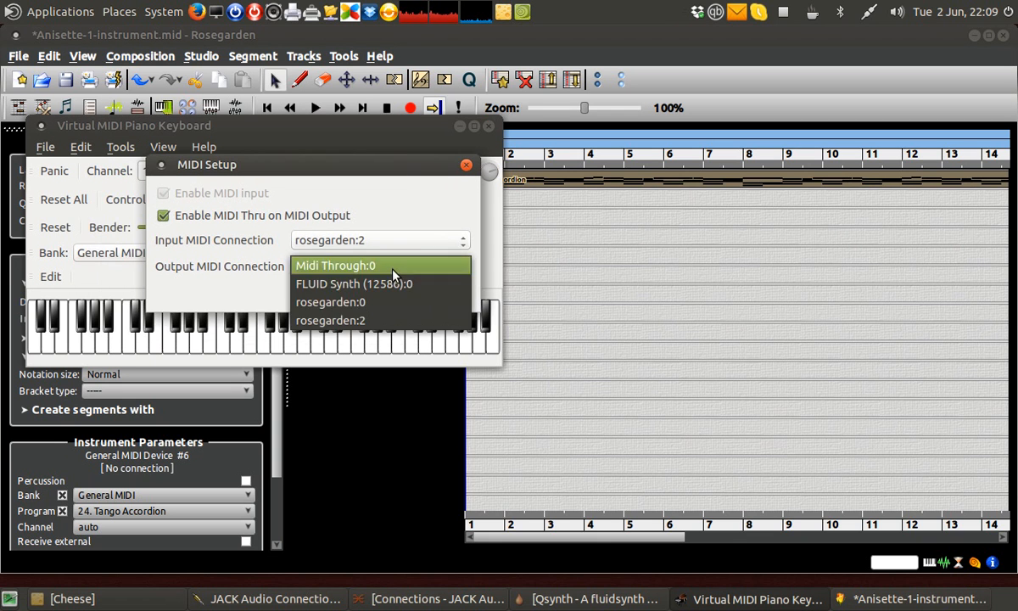
left_click(392, 290)
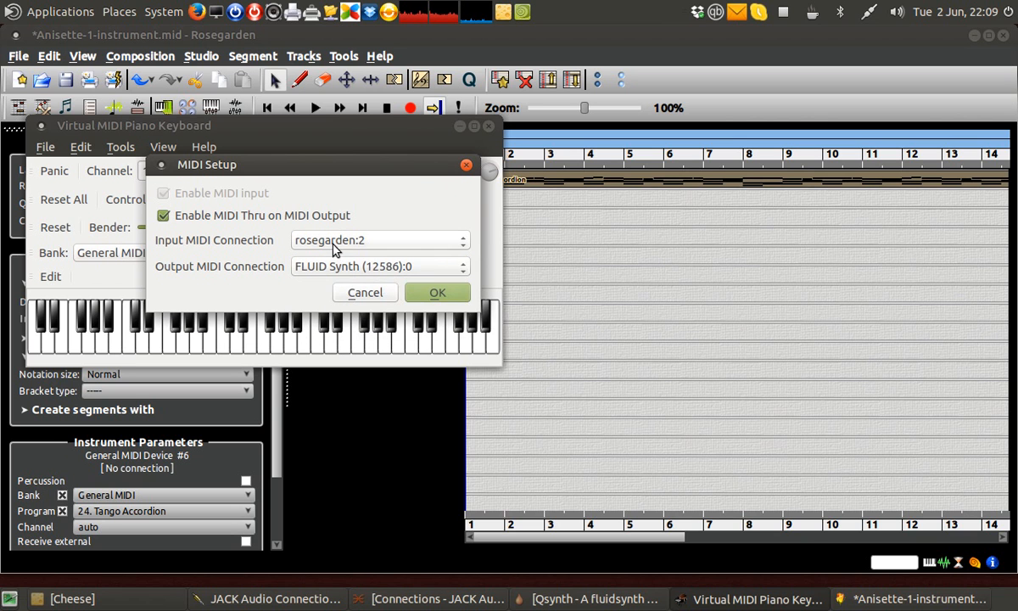
left_click(437, 293)
- Start playback of the imported MIDI file in Rosegarden
left_click_drag(415, 335, 195, 342)
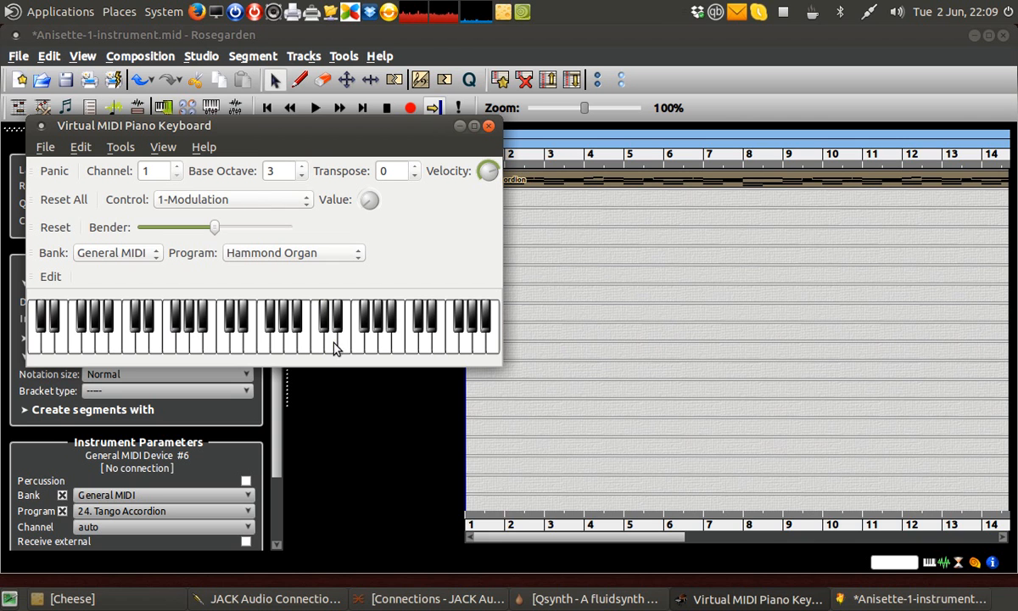
left_click_drag(400, 126, 447, 221)
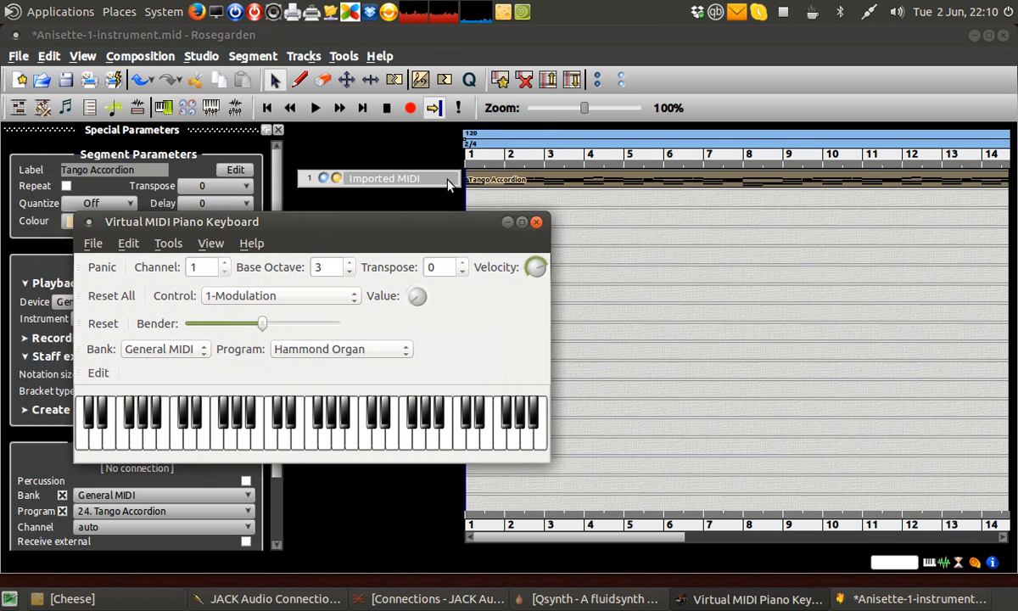
left_click(315, 109)
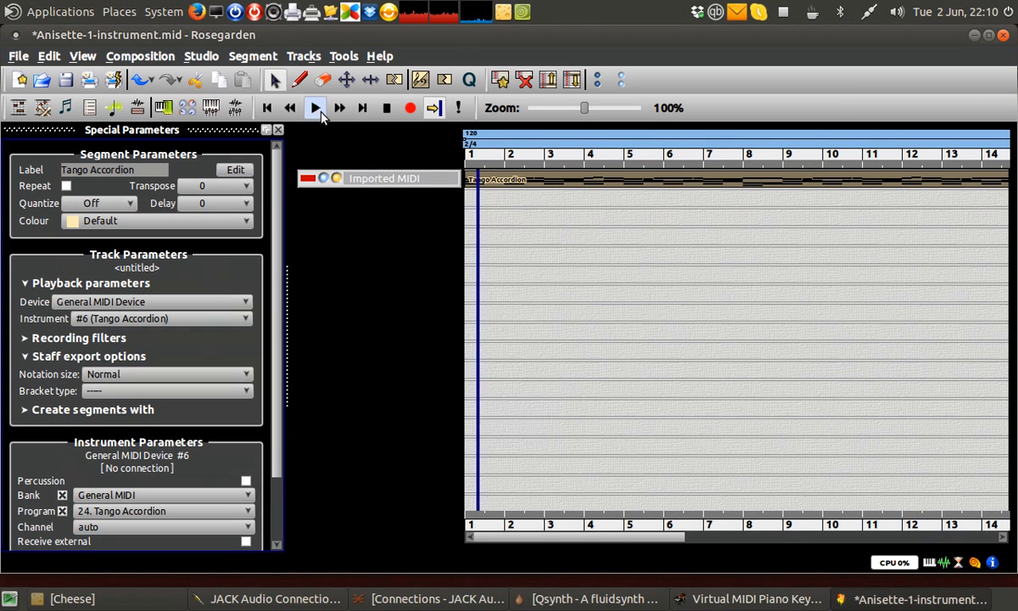
- Watch the virtual keyboard show the playing notes, then stop playback in Rosegarden
left_click(735, 602)
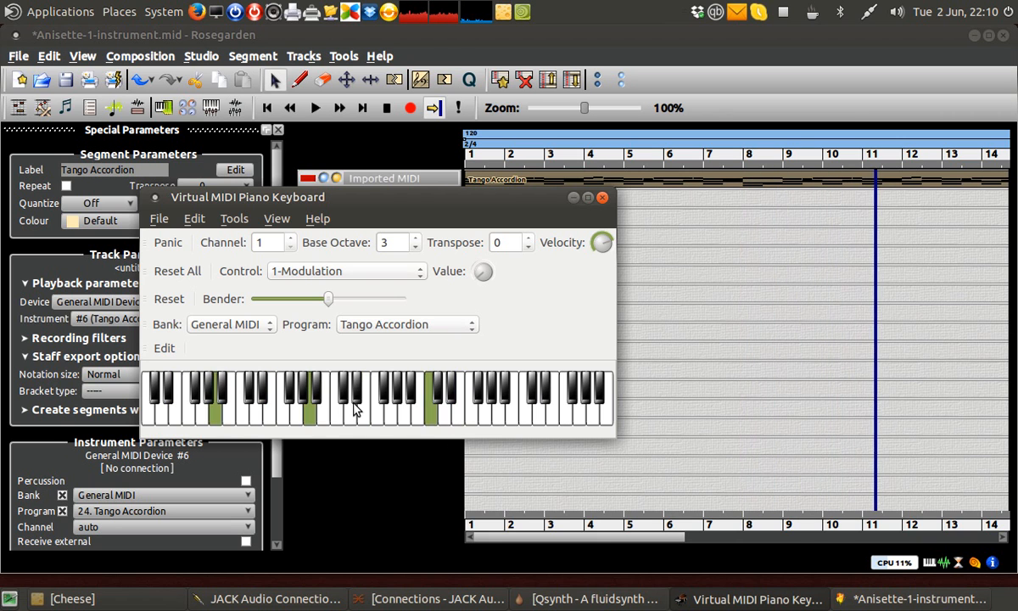
left_click(537, 601)
left_click(537, 602)
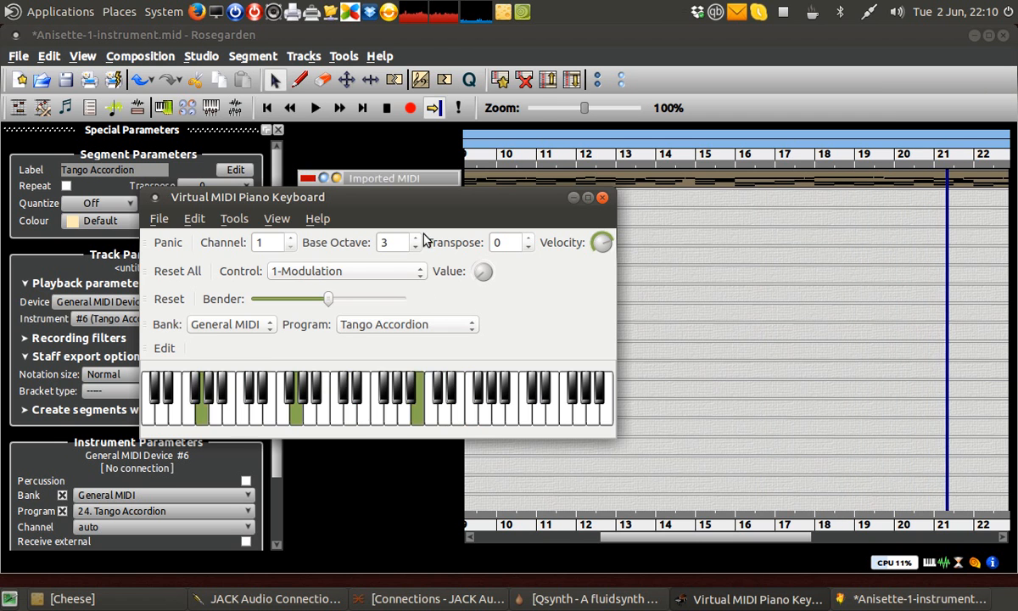
left_click(316, 110)
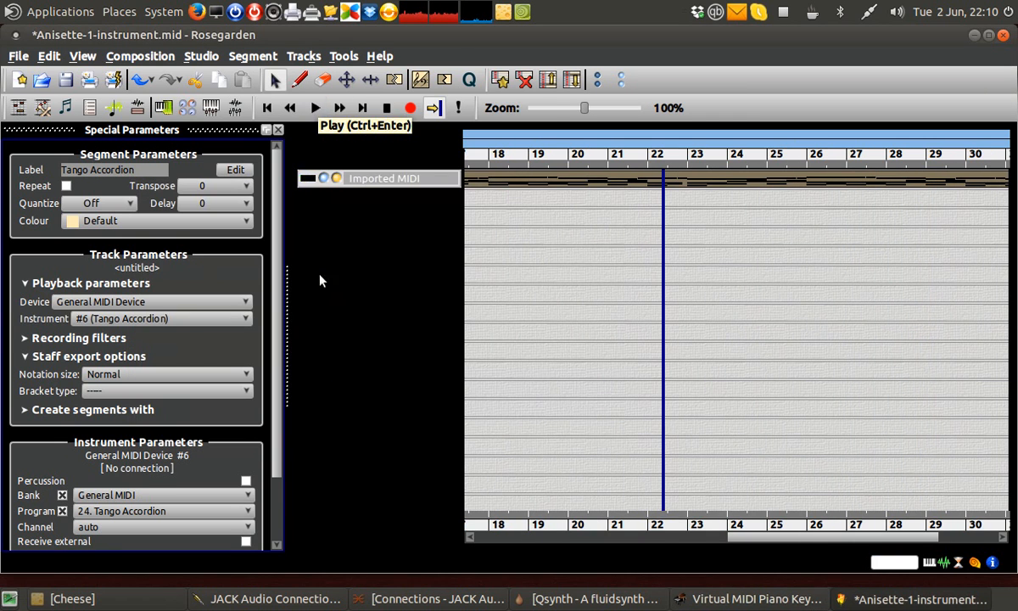
- Play a sequence of notes on the virtual piano keyboard using the computer keys
left_click(712, 601)
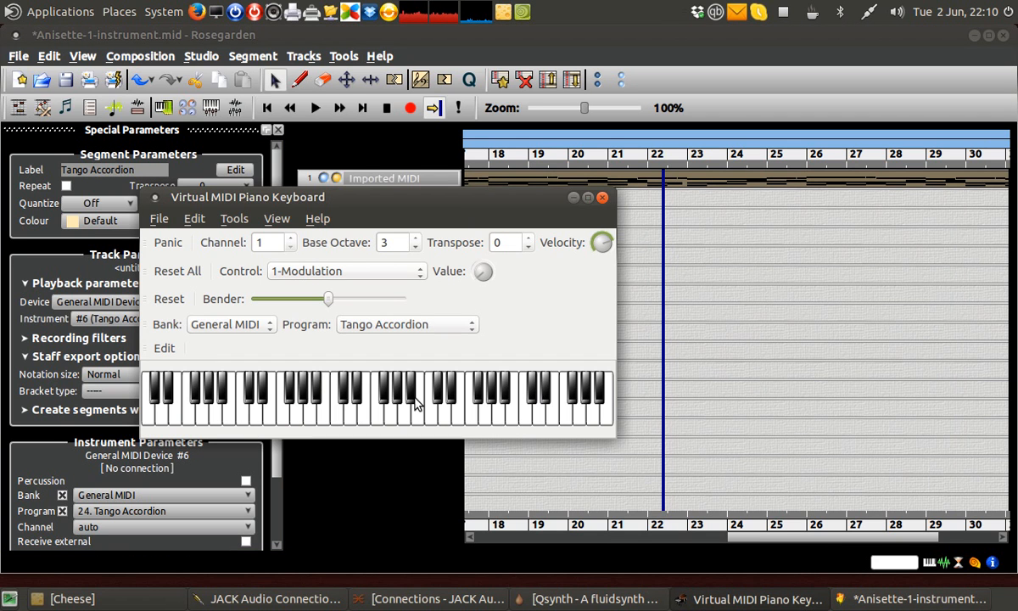
key("r")
key("y")
key("r")
key("y")
key("v")
key("n")
key("v")
key("n")
key("m")
key("b")
key("m")
key("c")
key("b")
key("v")
key("c")
key("v")
key("b")
key("b")
key("b")
key("v")
mouse_move(368, 312)
left_click_drag(368, 200, 426, 219)
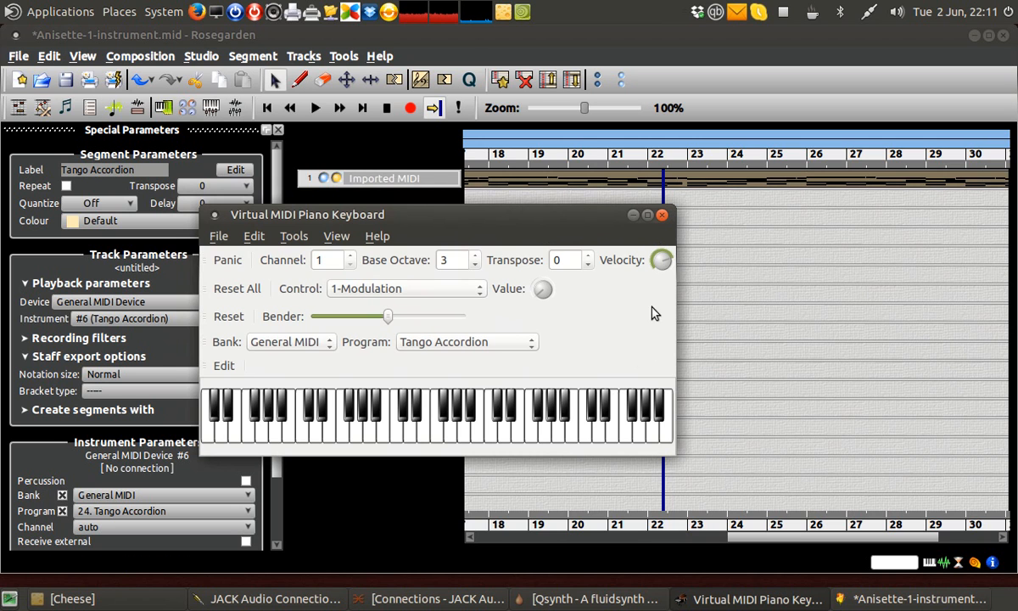
- Close VMPK and quit Rosegarden without saving the modified file
left_click(662, 215)
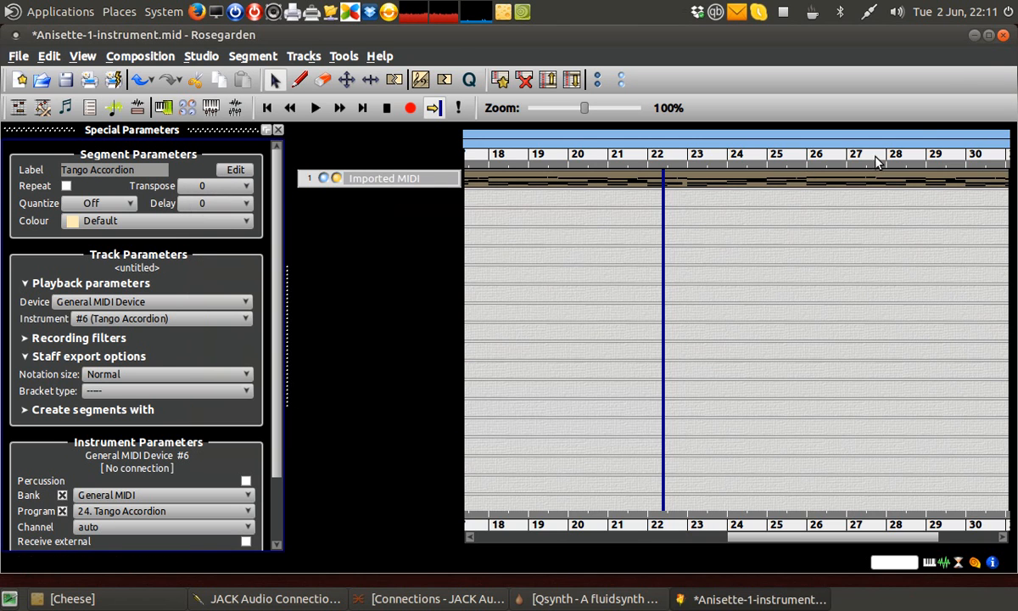
left_click(1003, 36)
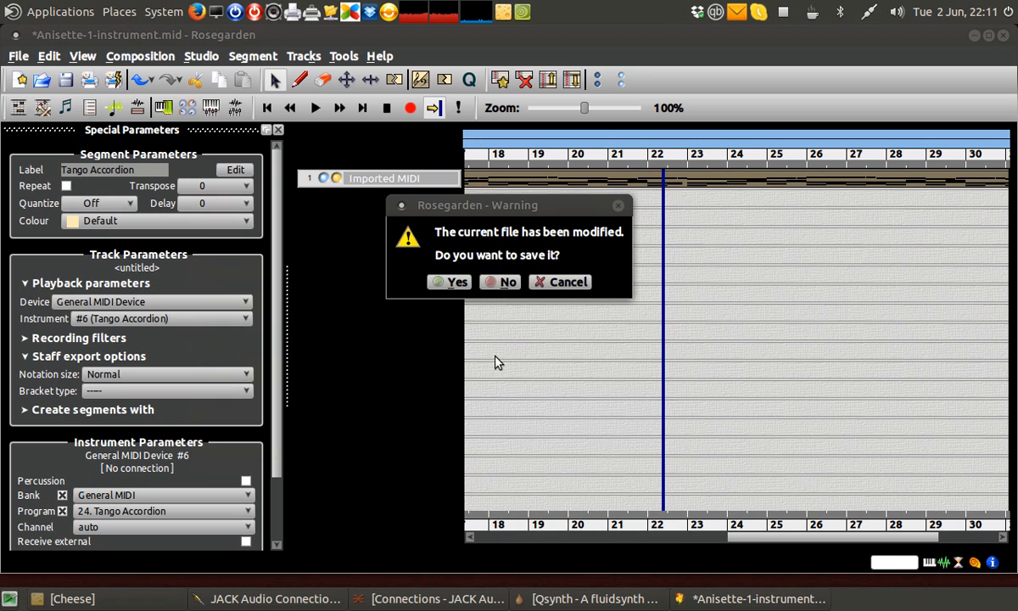
left_click(501, 282)
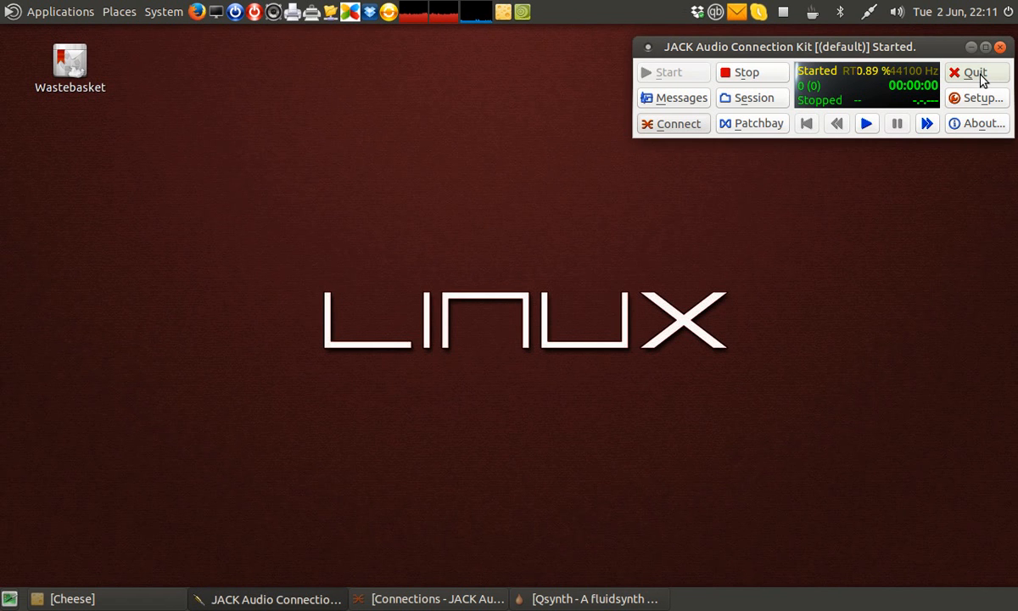
- Close the JACK Audio Connection Kit window and the Qsynth window
left_click(1001, 47)
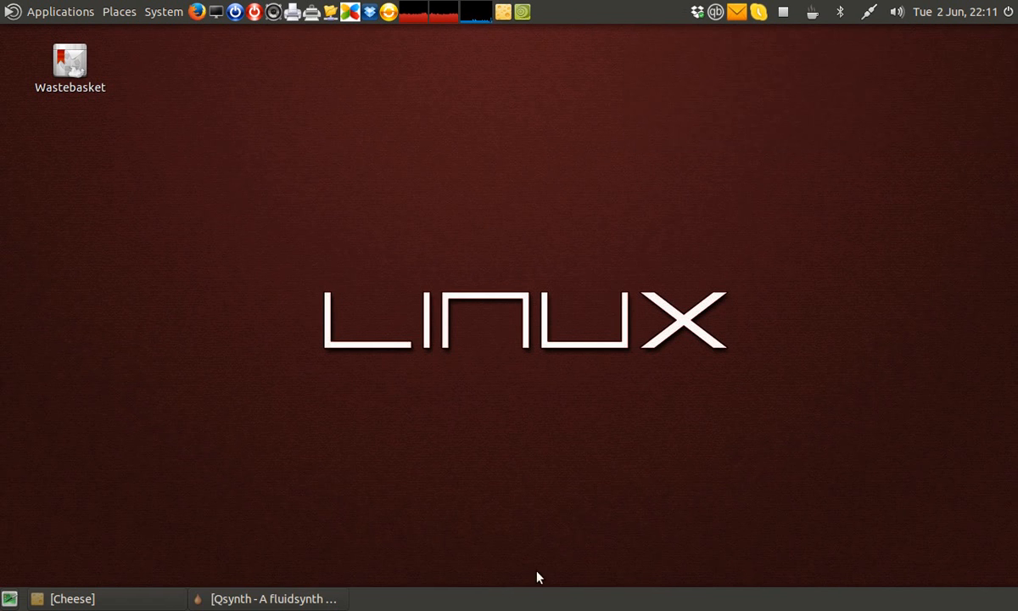
left_click(284, 599)
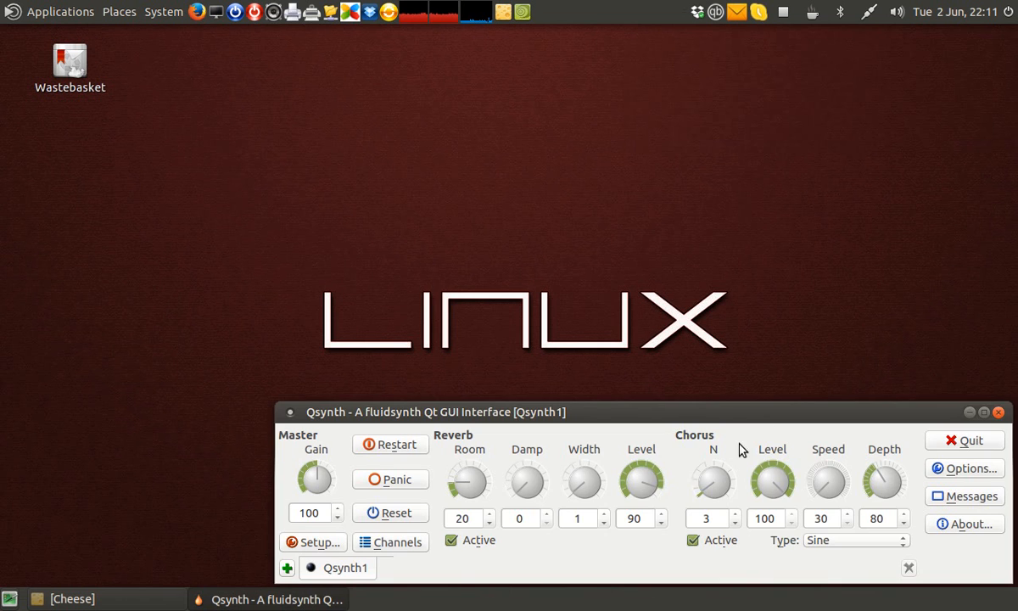
left_click(998, 412)
left_click(714, 539)
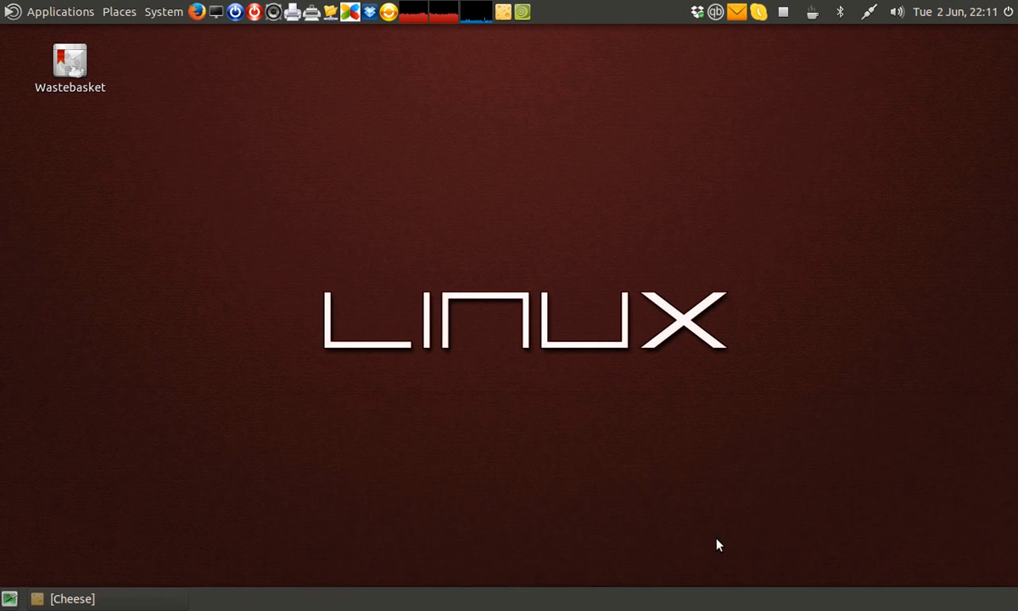
left_click(72, 599)
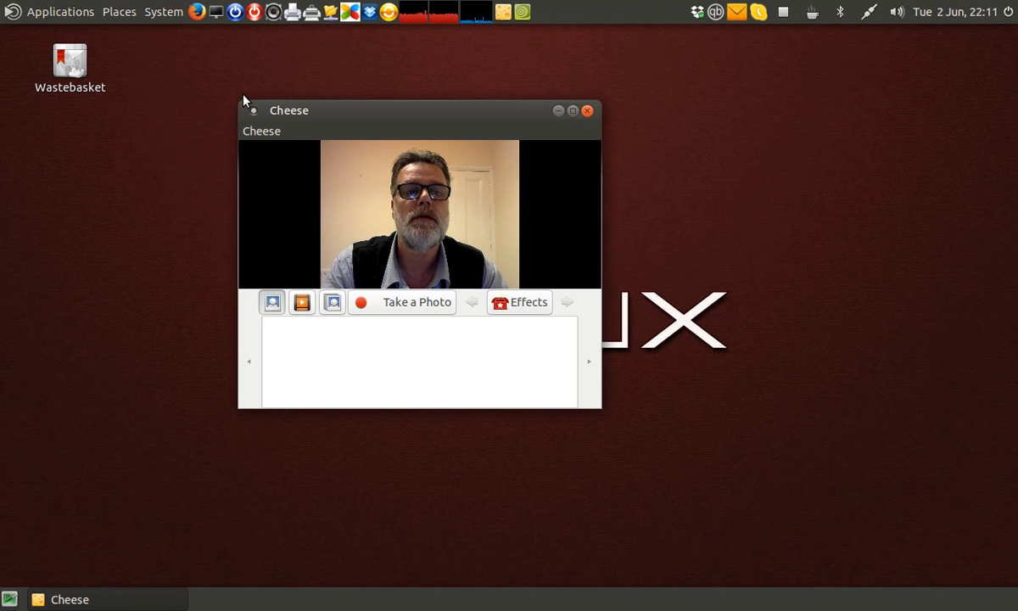
left_click_drag(239, 106, 183, 27)
left_click_drag(269, 35, 390, 156)
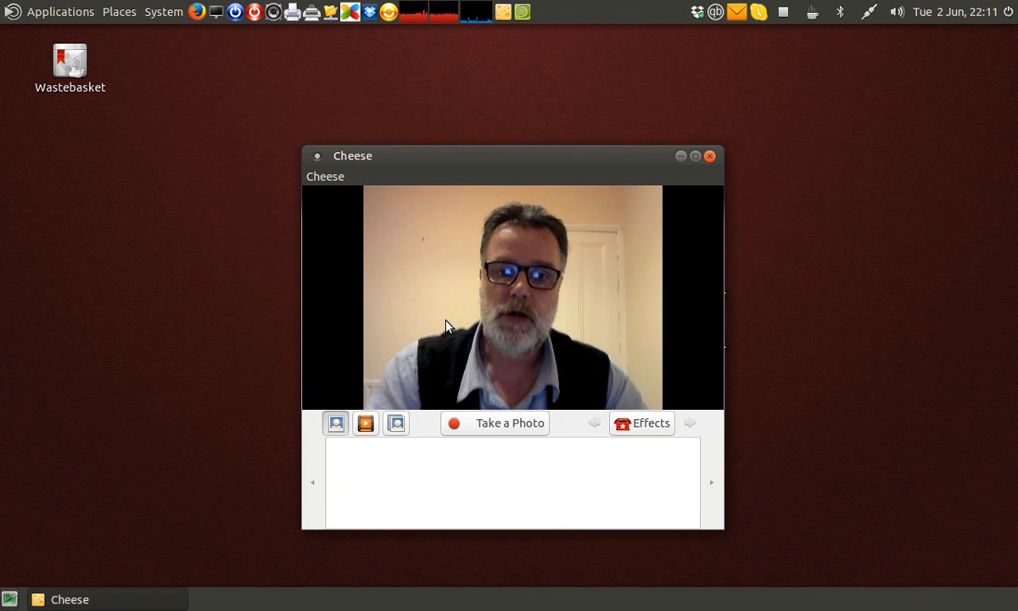